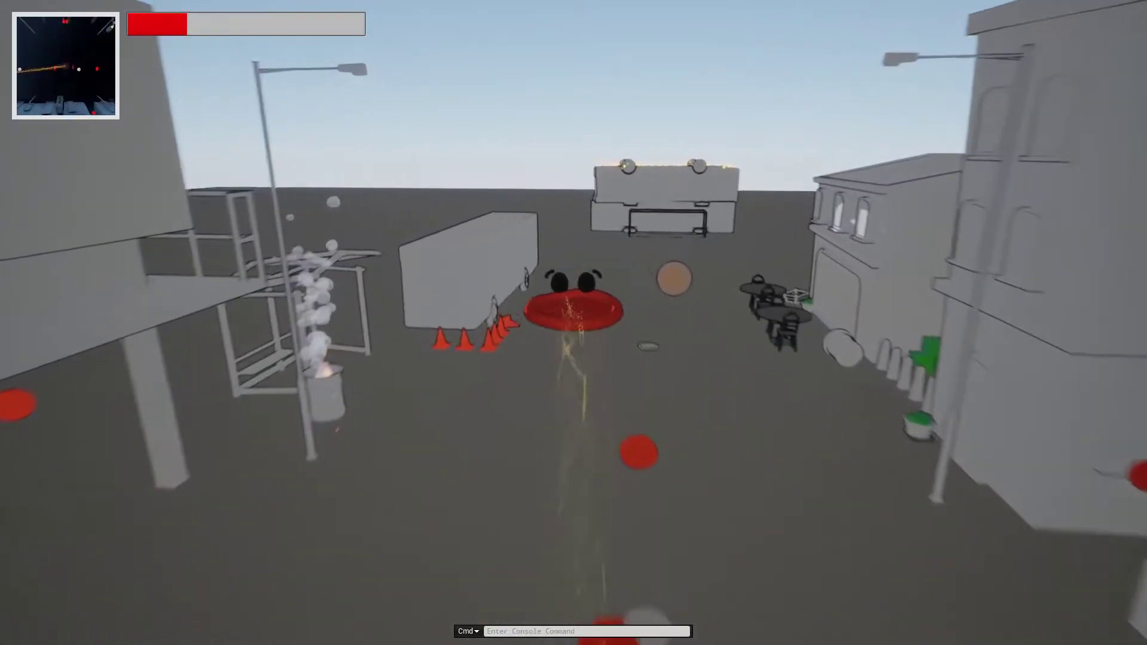
Fly the pizza past the truck, along the street by the lamp and billboard, then toward open ground.
key("w")
key("w")
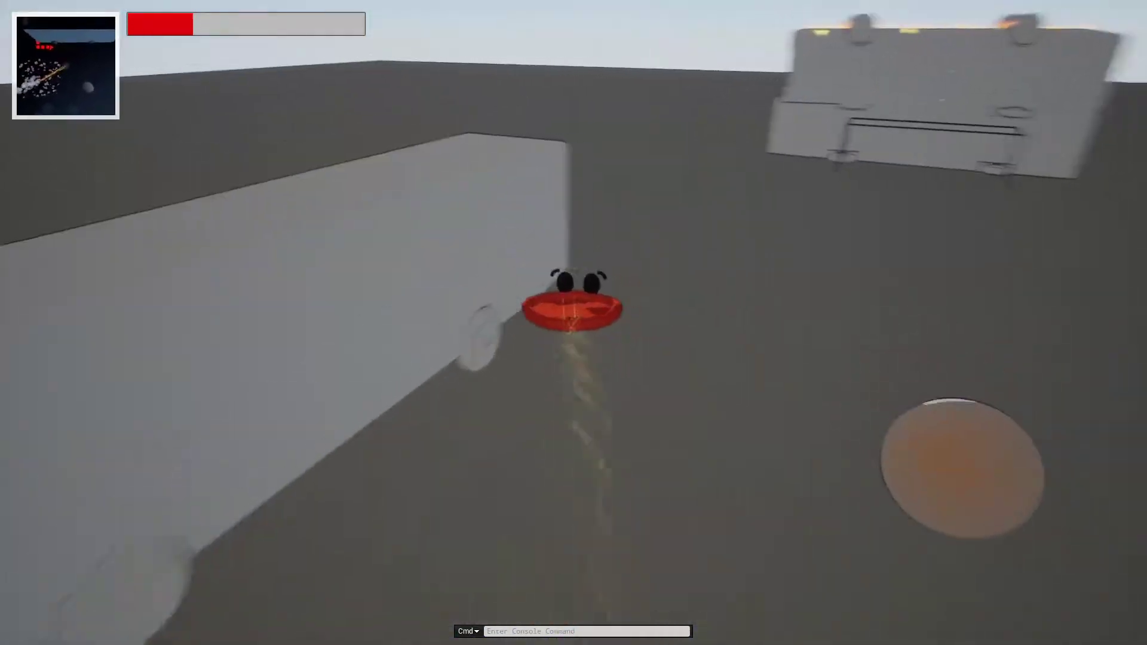
key("w")
key("w")
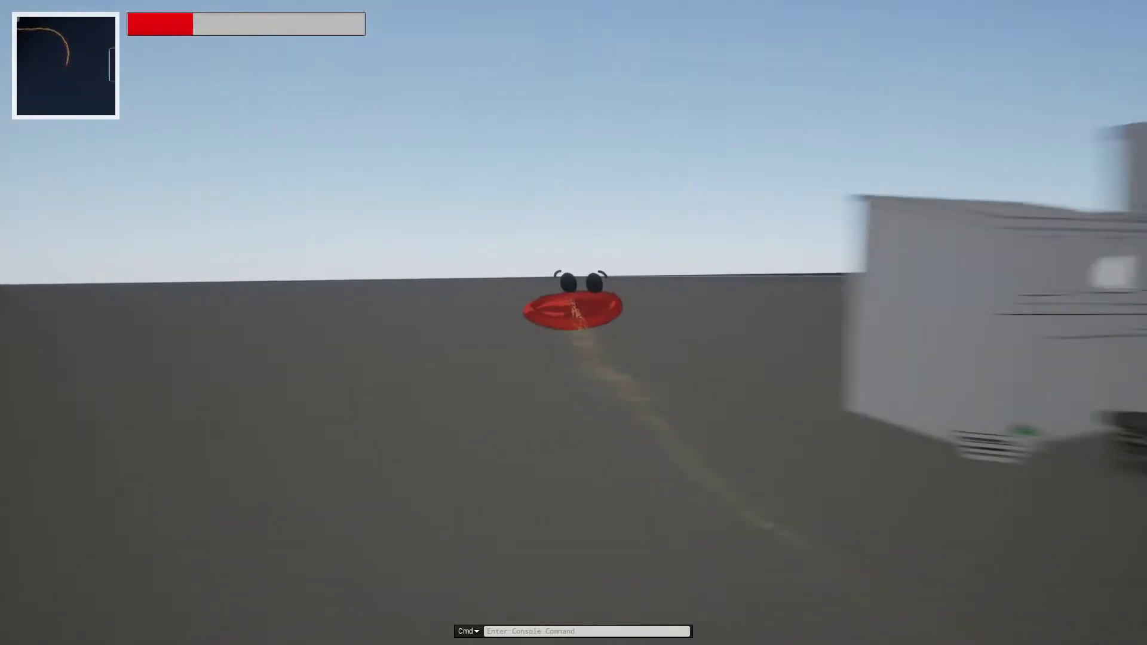
key("w")
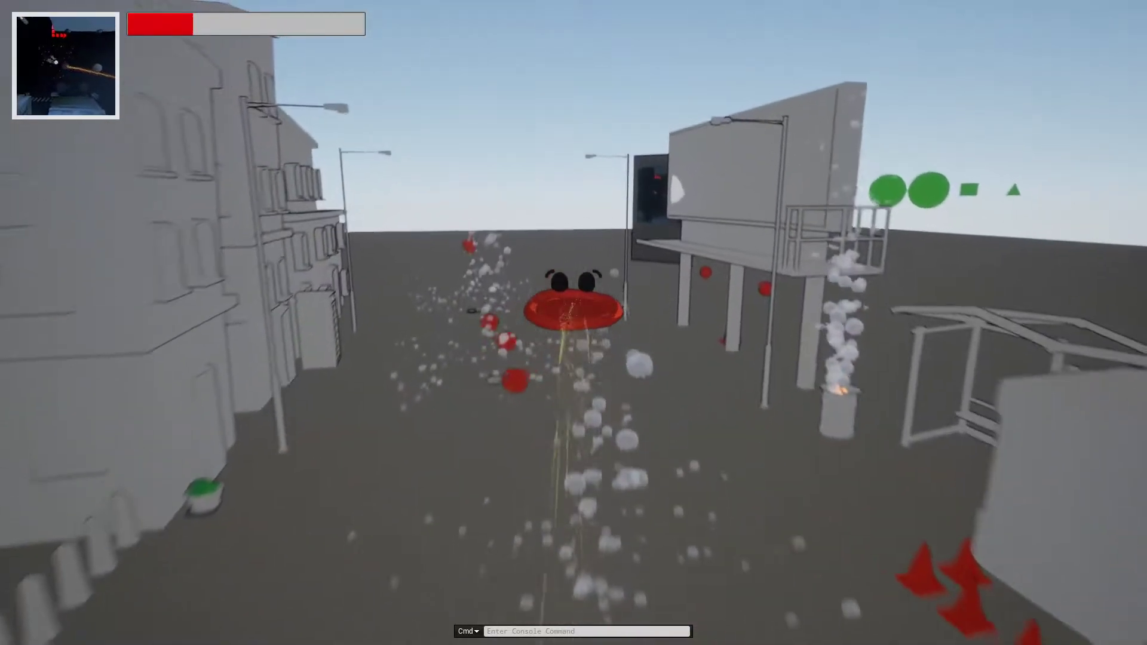
key("w")
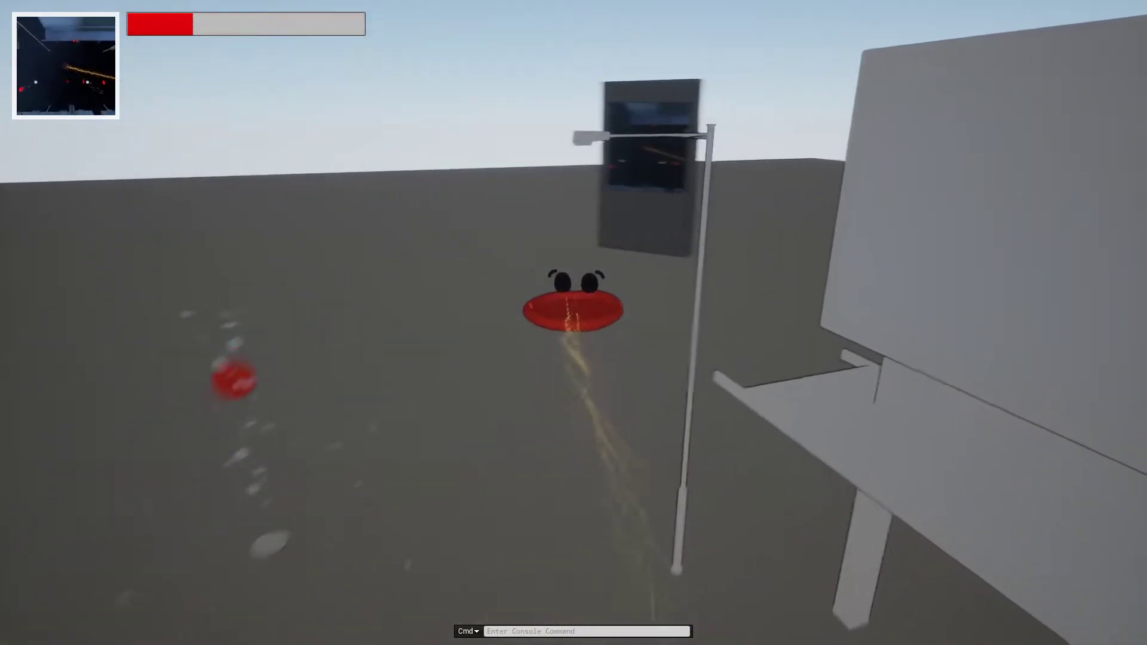
key("w")
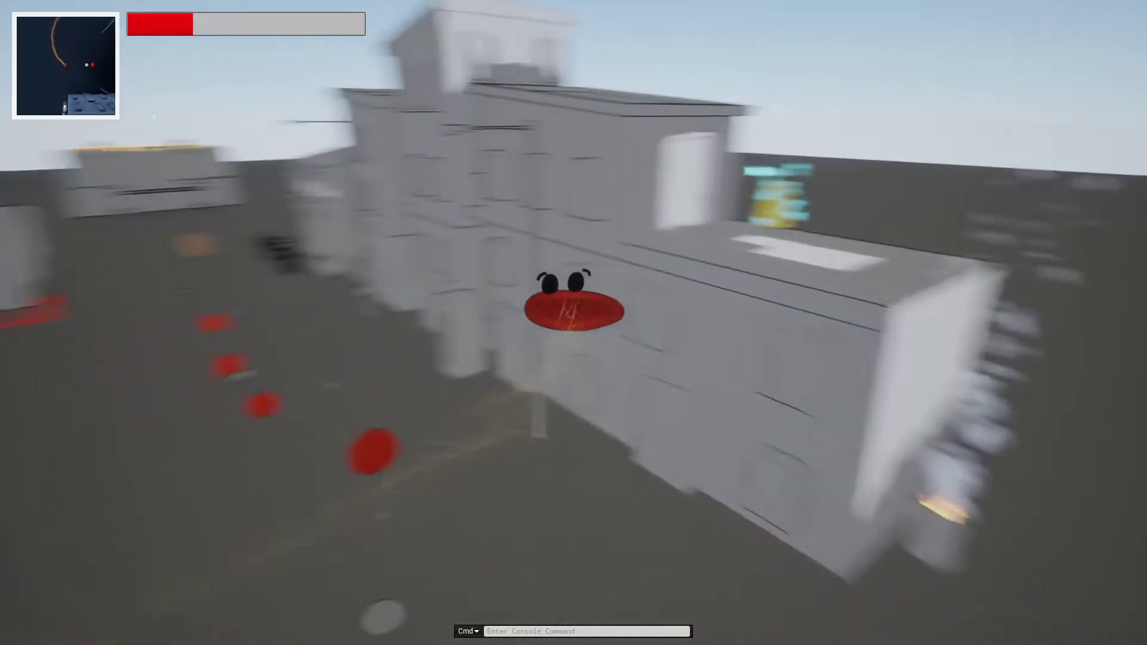
key("w")
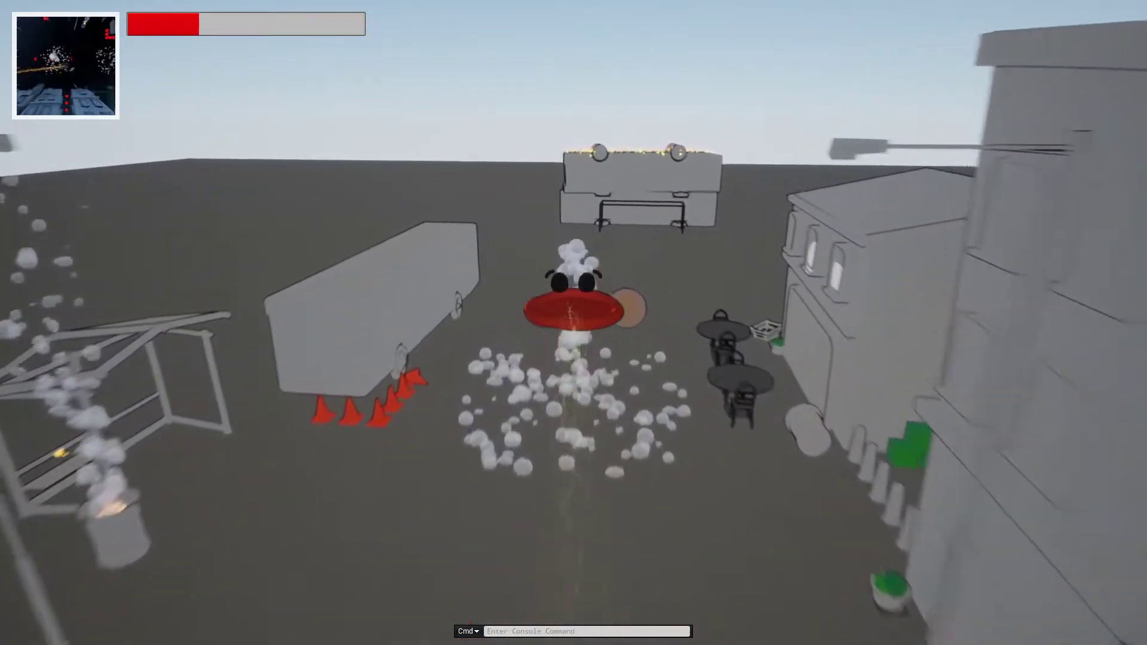
key("w")
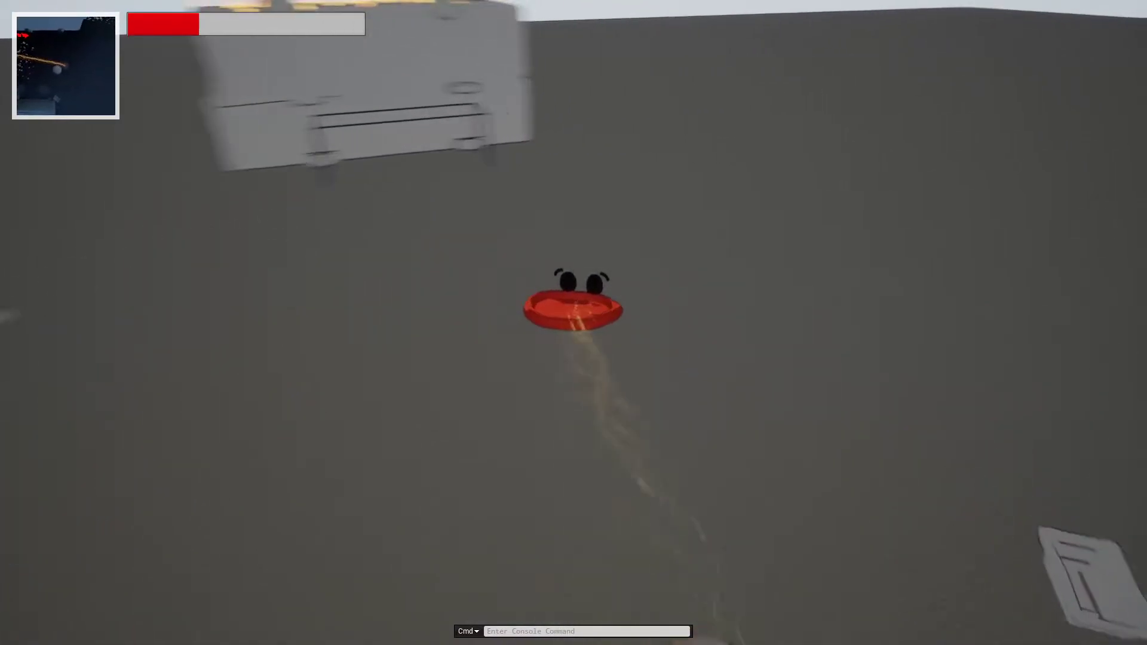
Fly the pizza down the street past the pole and dark sign to the grey scaffold structure.
key("w")
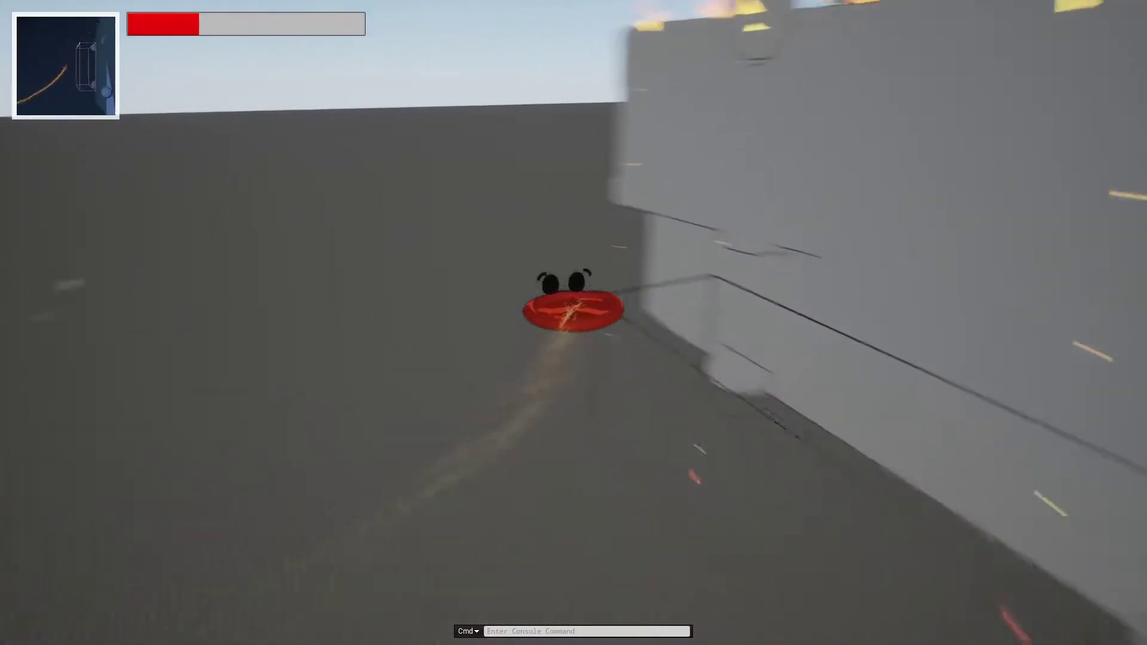
key("w")
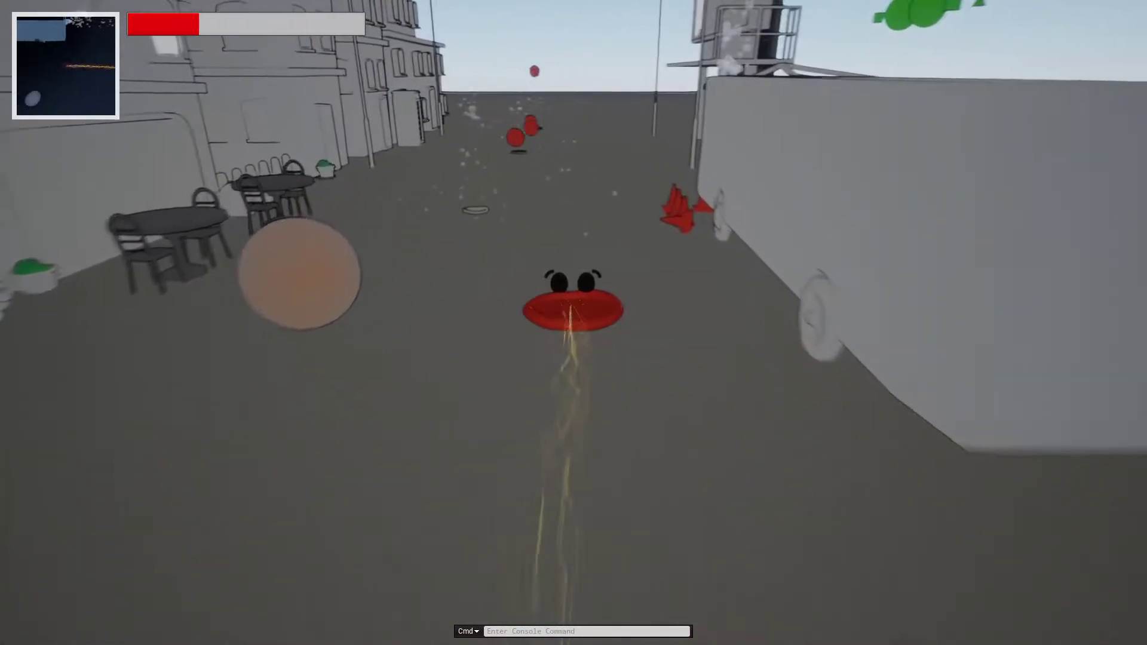
key("w")
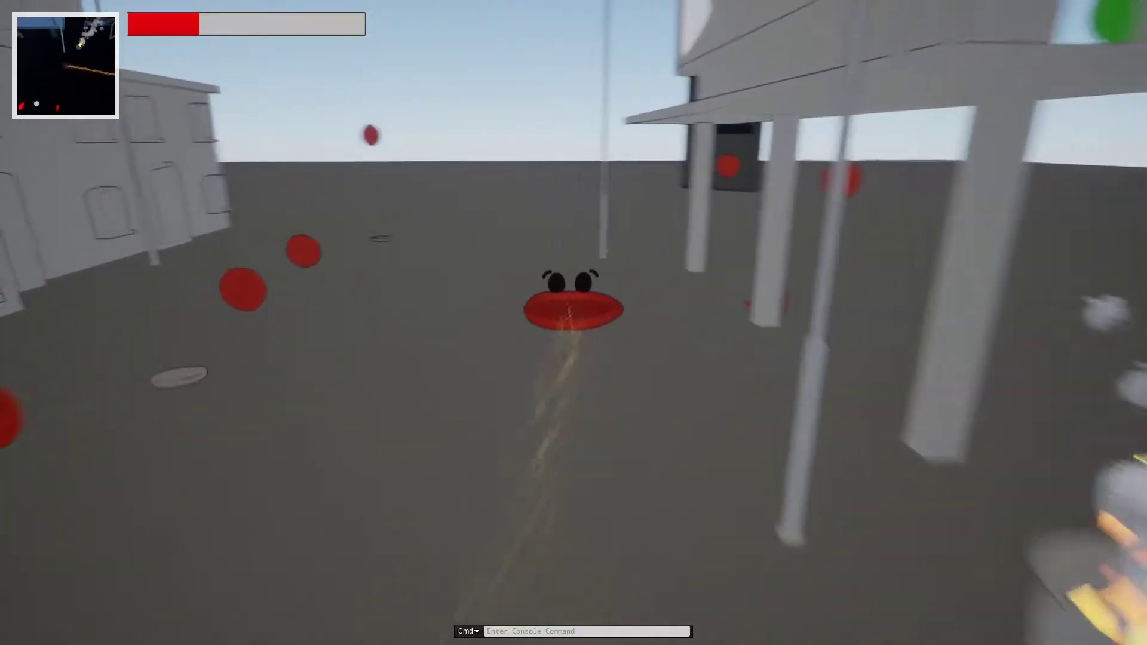
key("w")
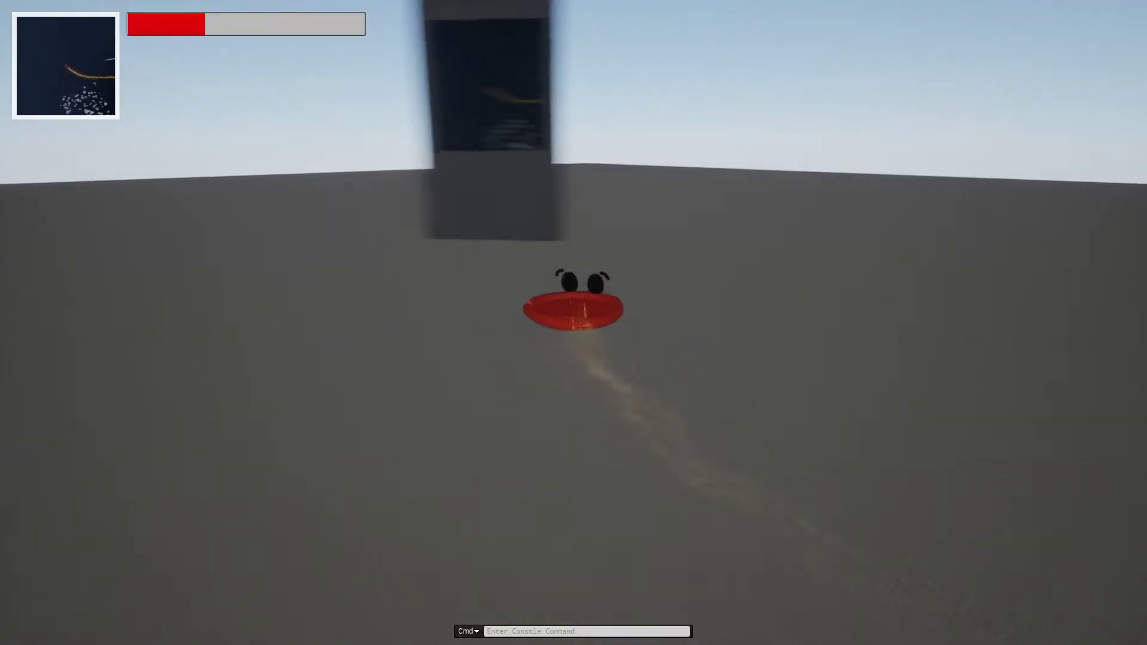
key("w")
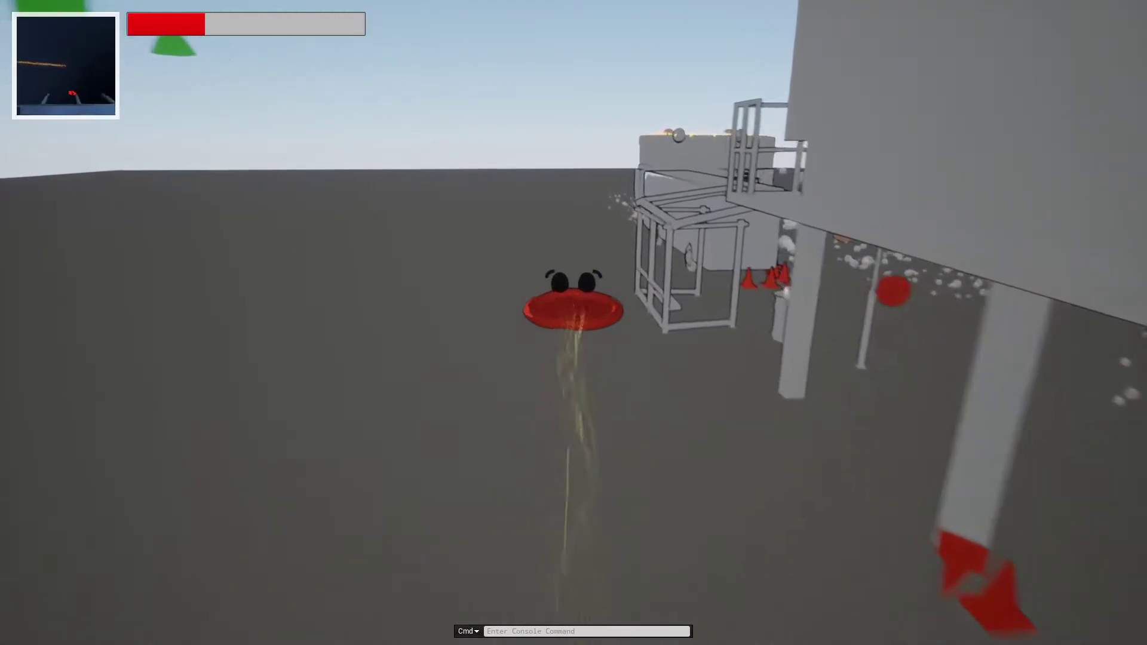
key("w")
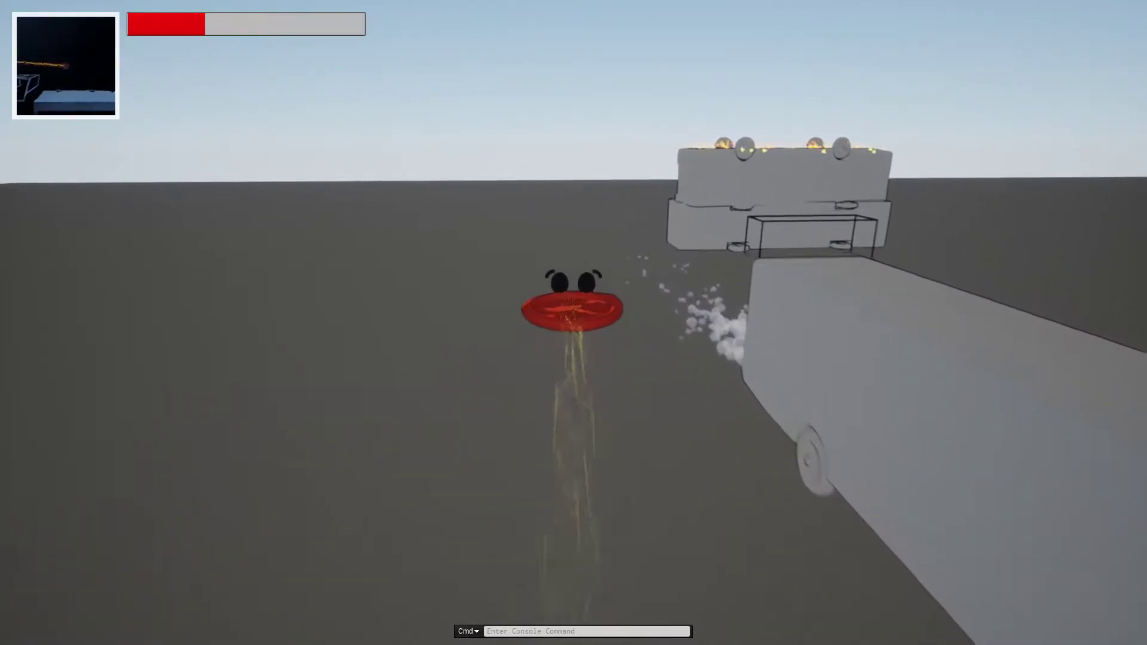
key("w")
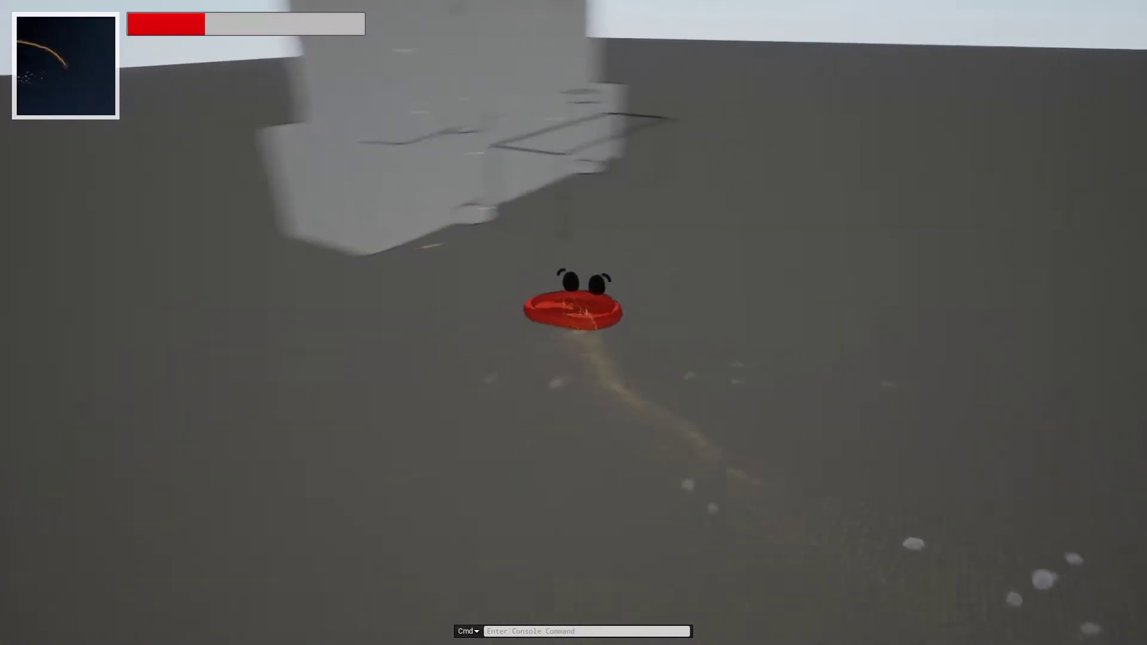
key("w")
key("w")
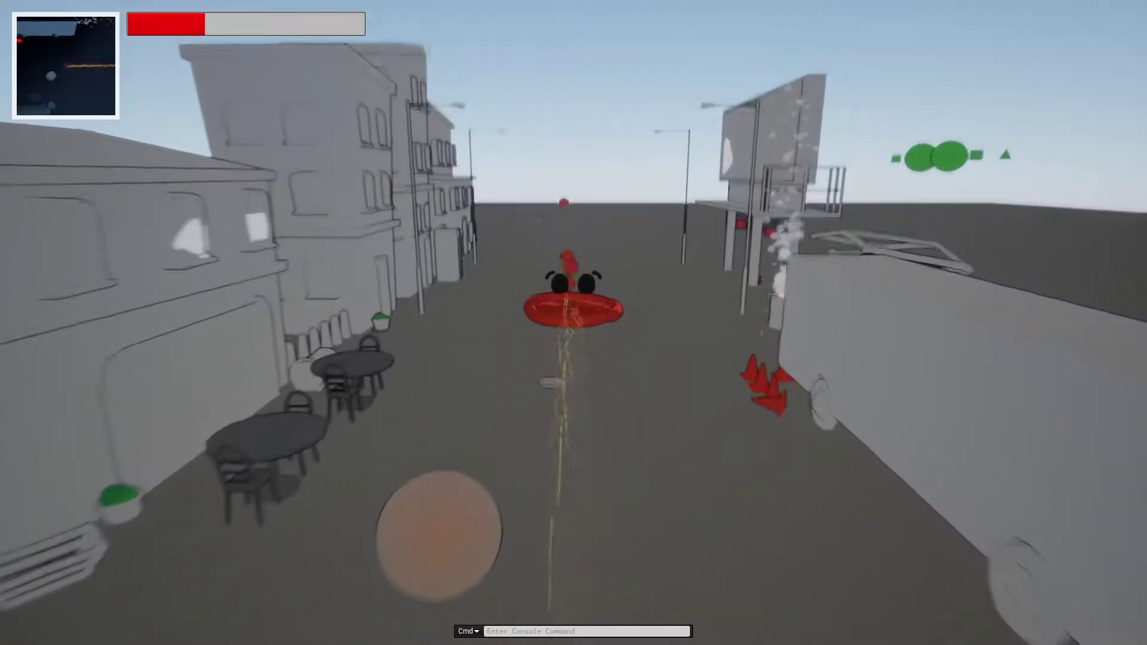
key("w")
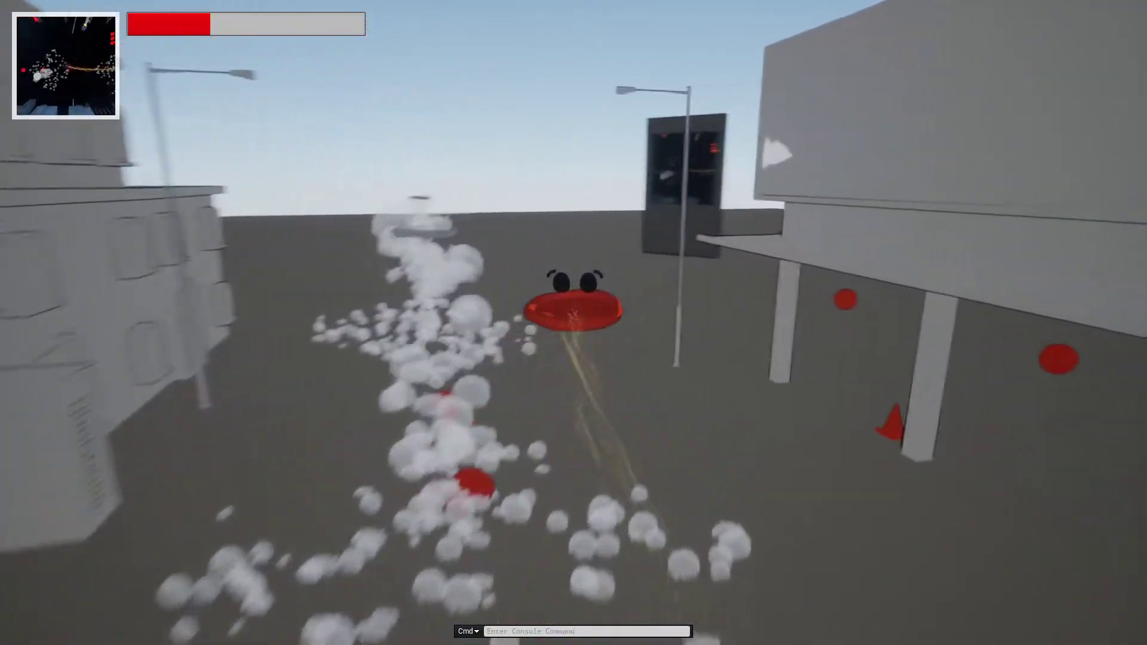
key("w")
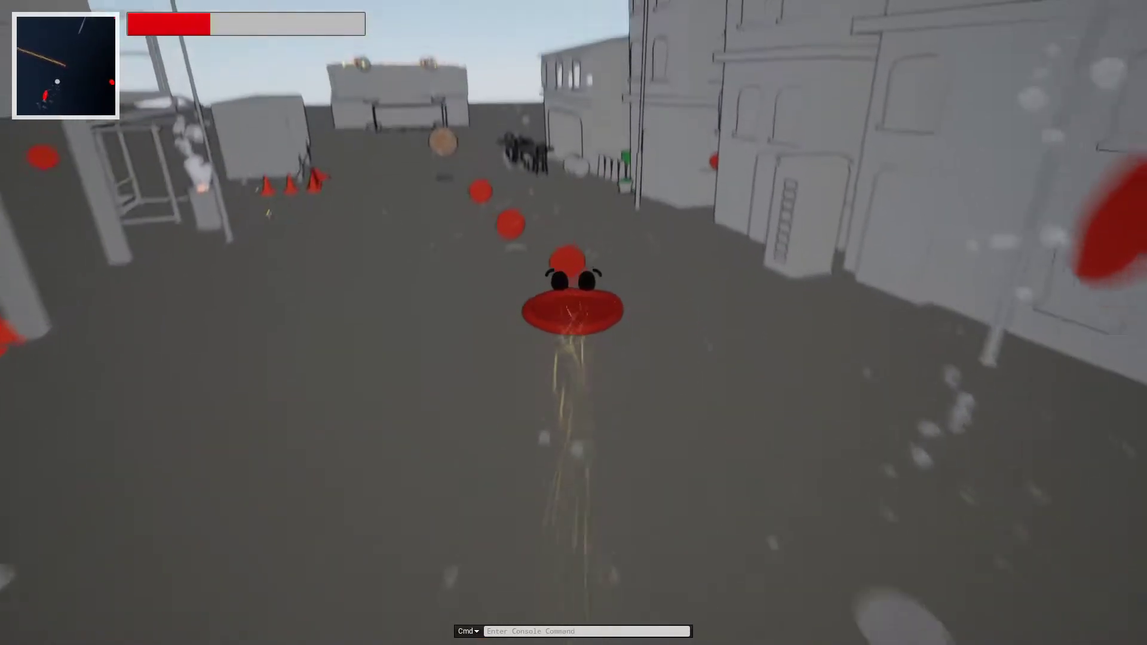
Turn the pizza around over buildings and open ground, then swing back down into the street.
key("w")
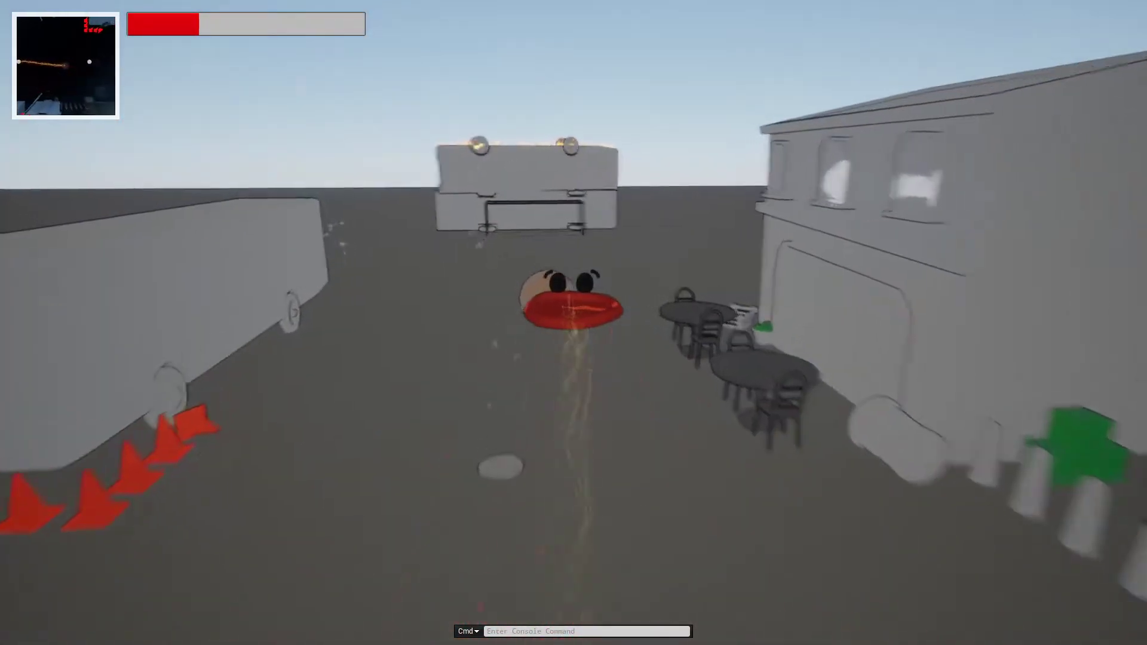
key("w")
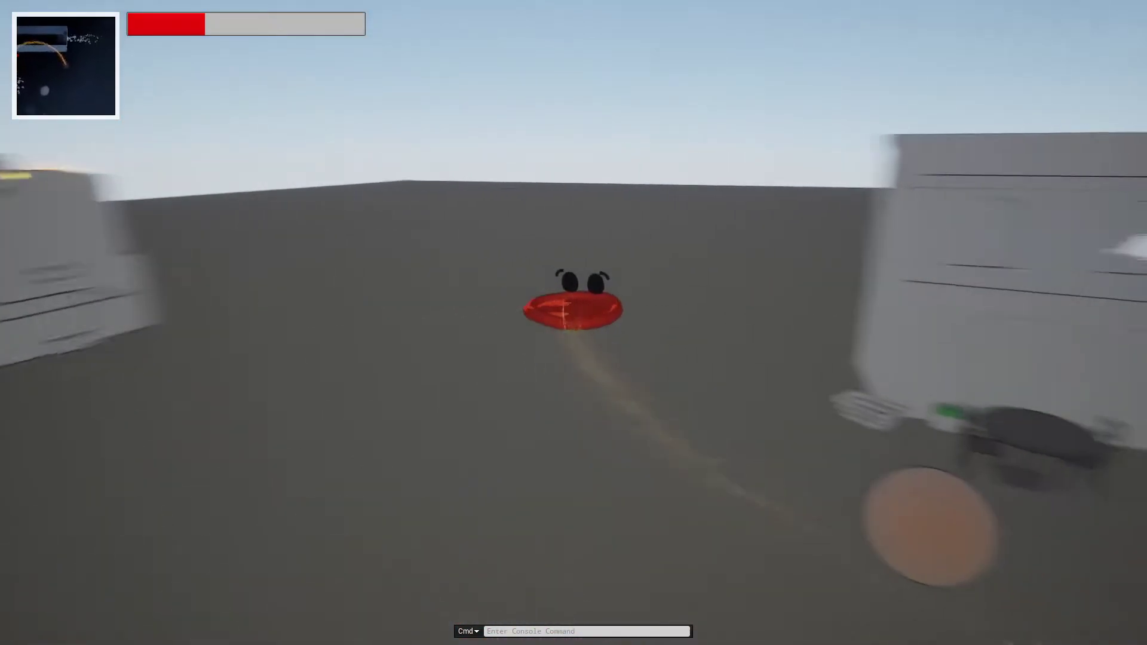
key("w")
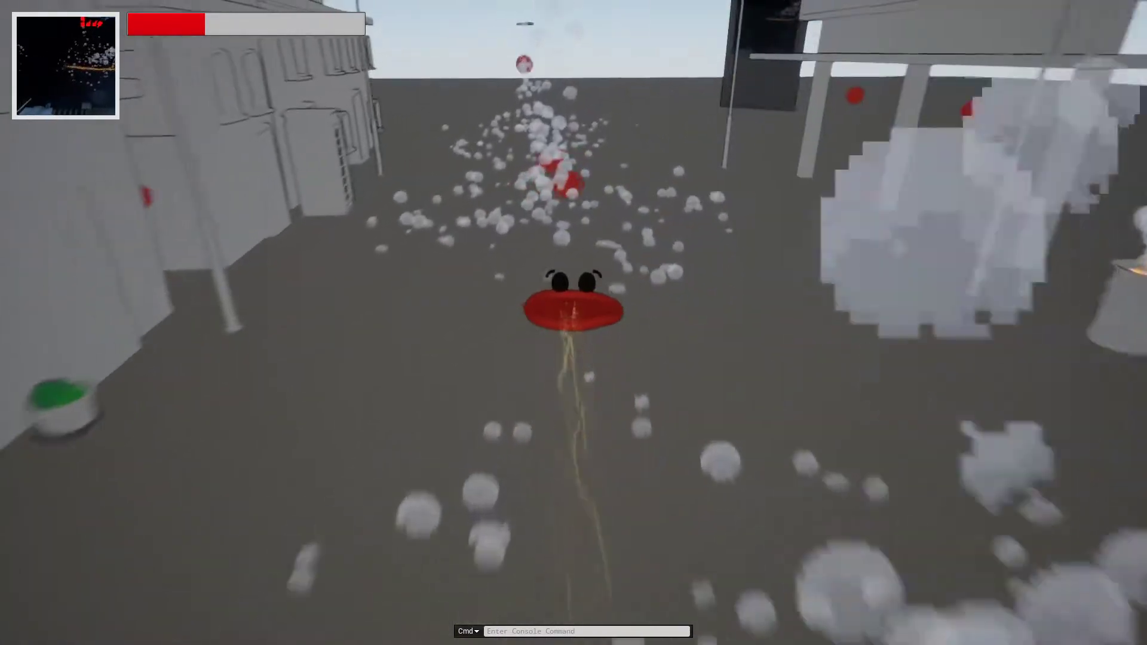
key("w")
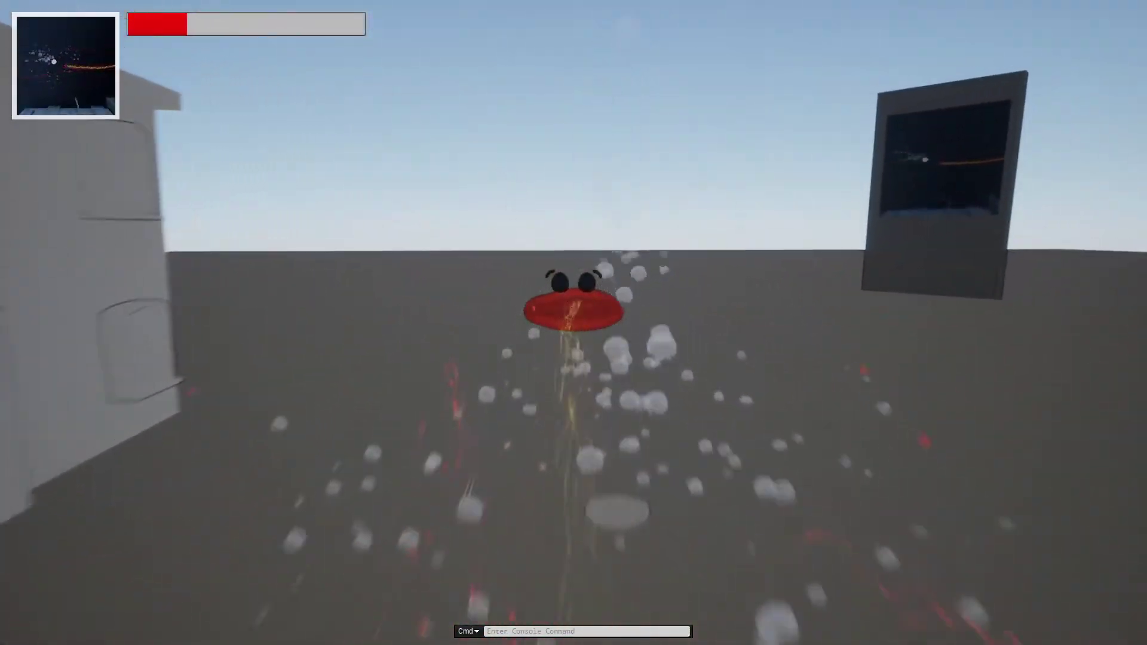
key("w")
key("w")
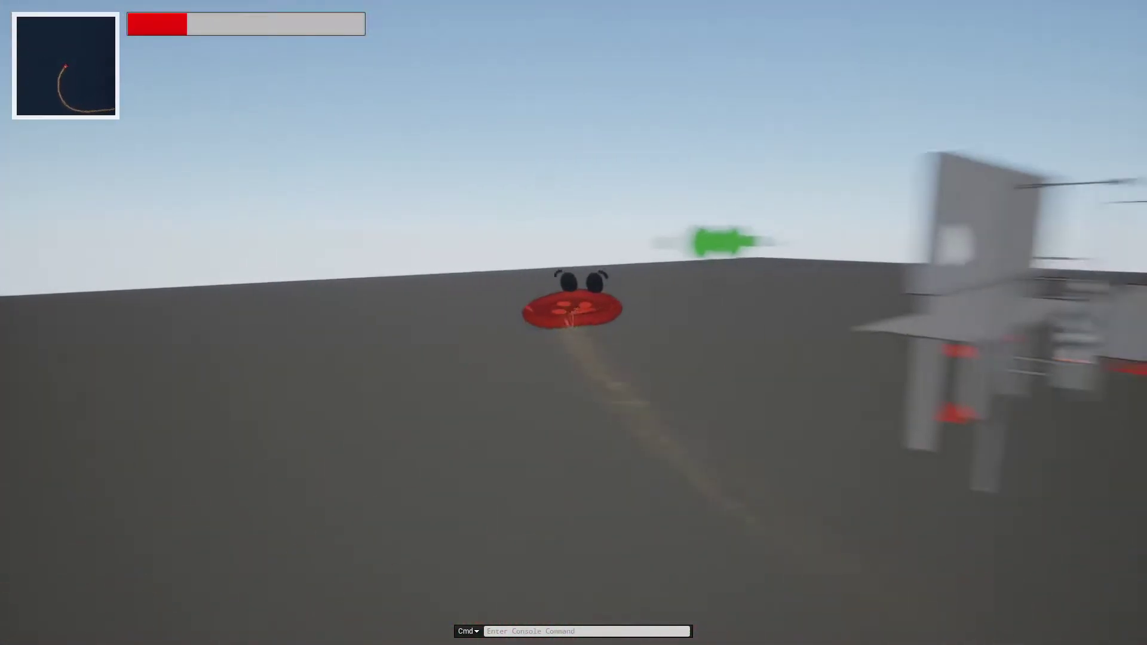
key("w")
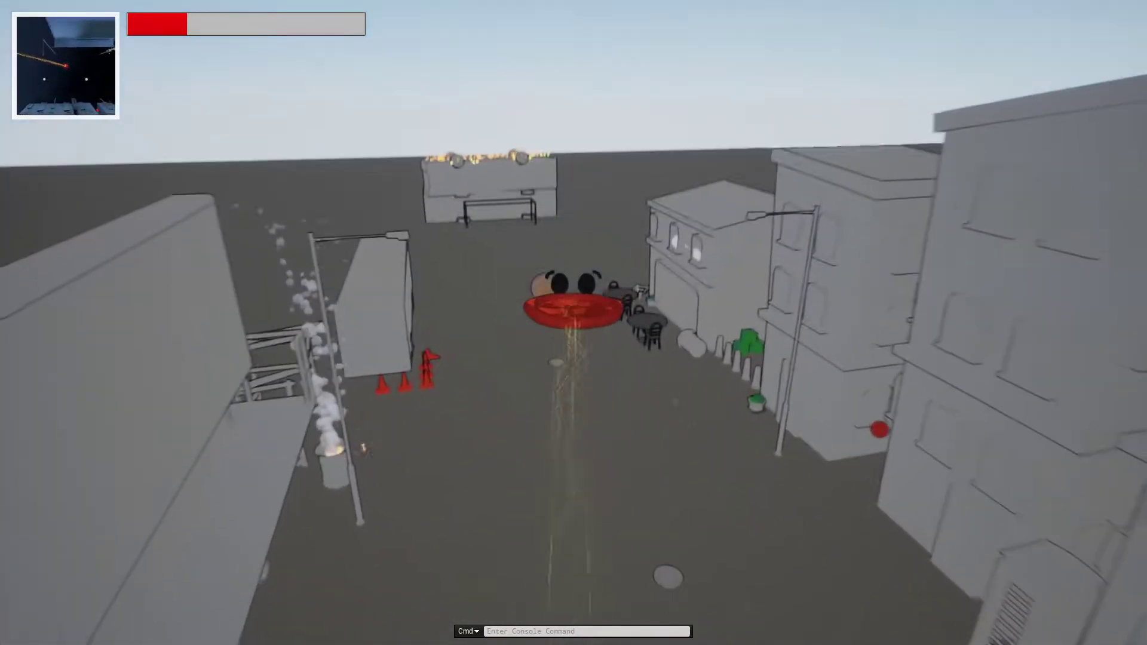
key("w")
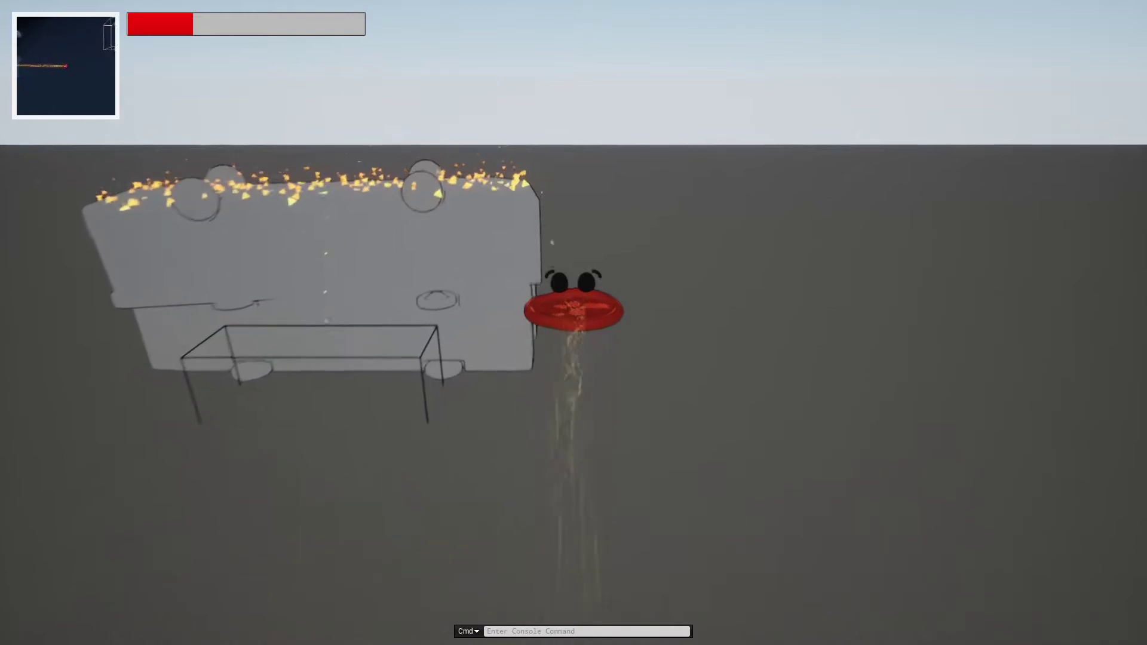
Steer the pizza away from the burning structure, over open ground, then down toward the grey building.
key("w")
key("w")
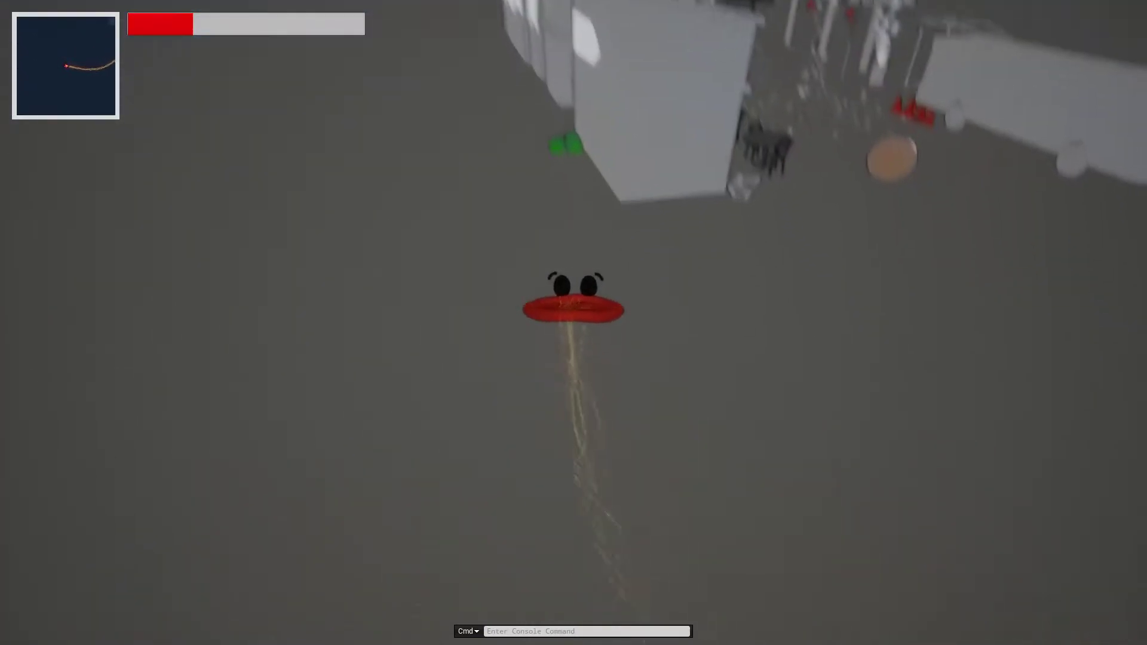
key("w")
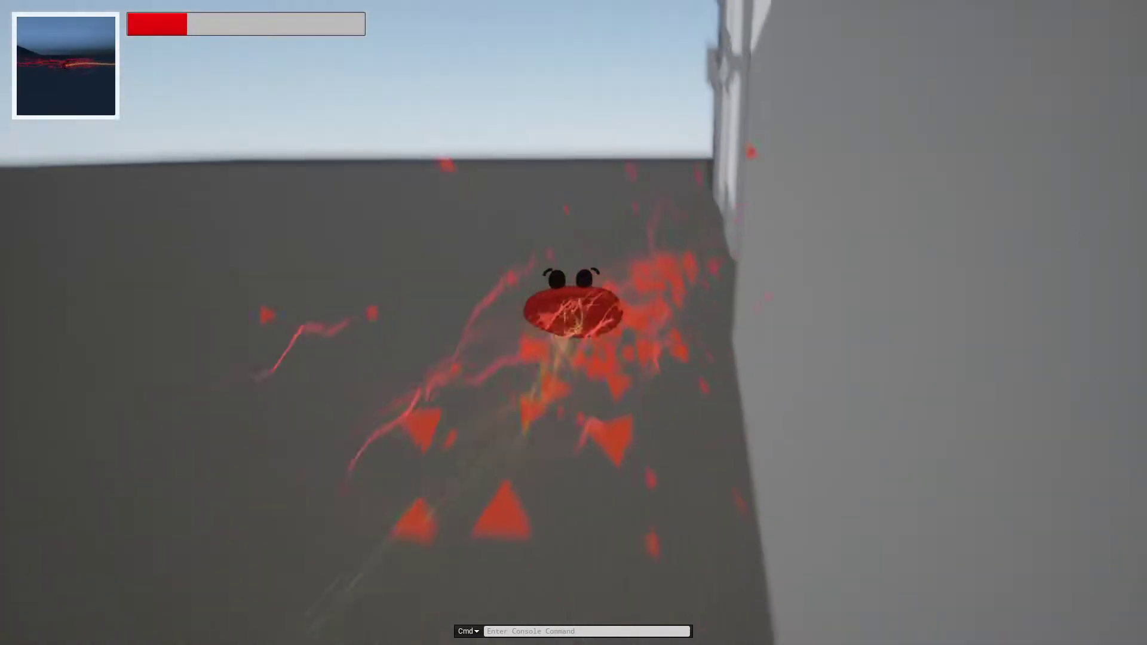
key("w")
key("w")
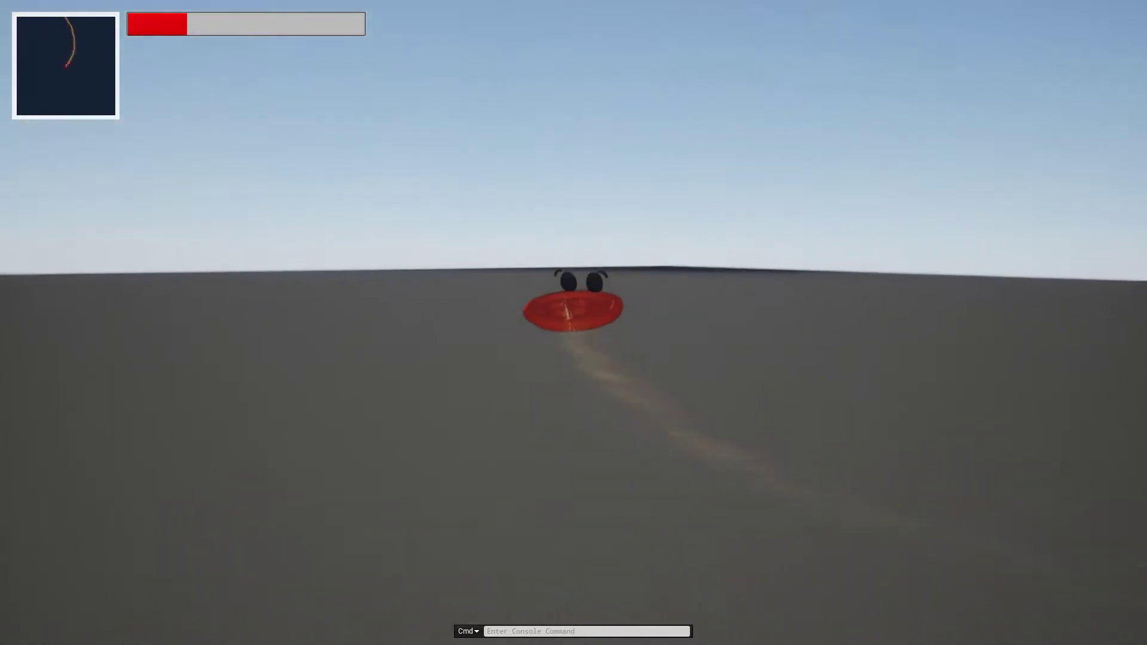
key("w")
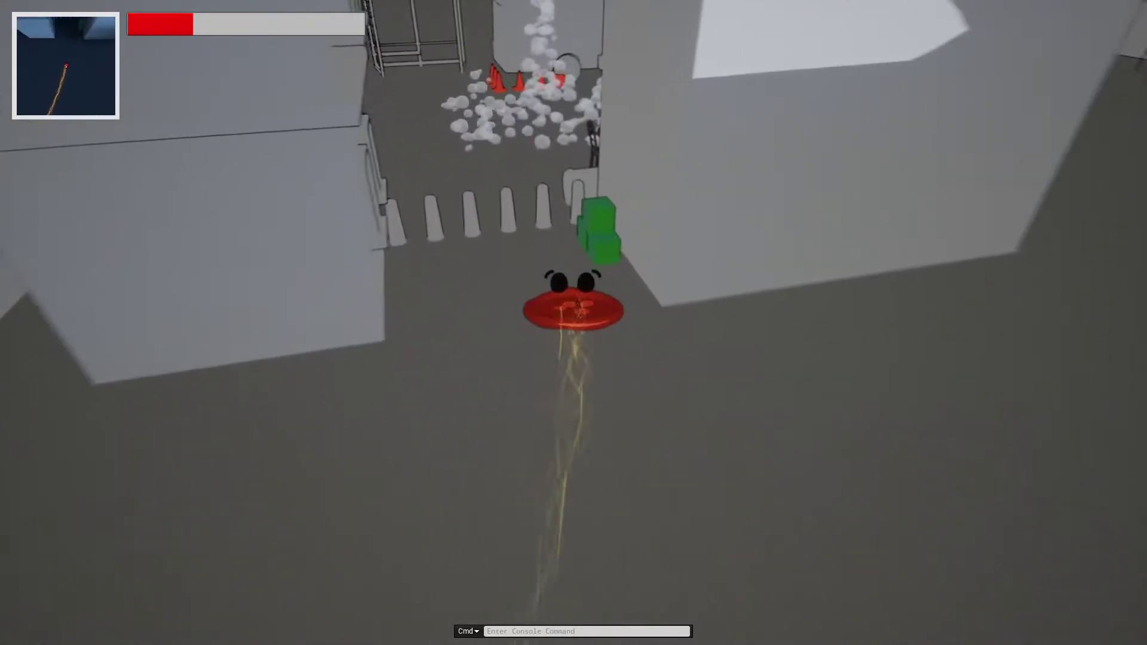
key("w")
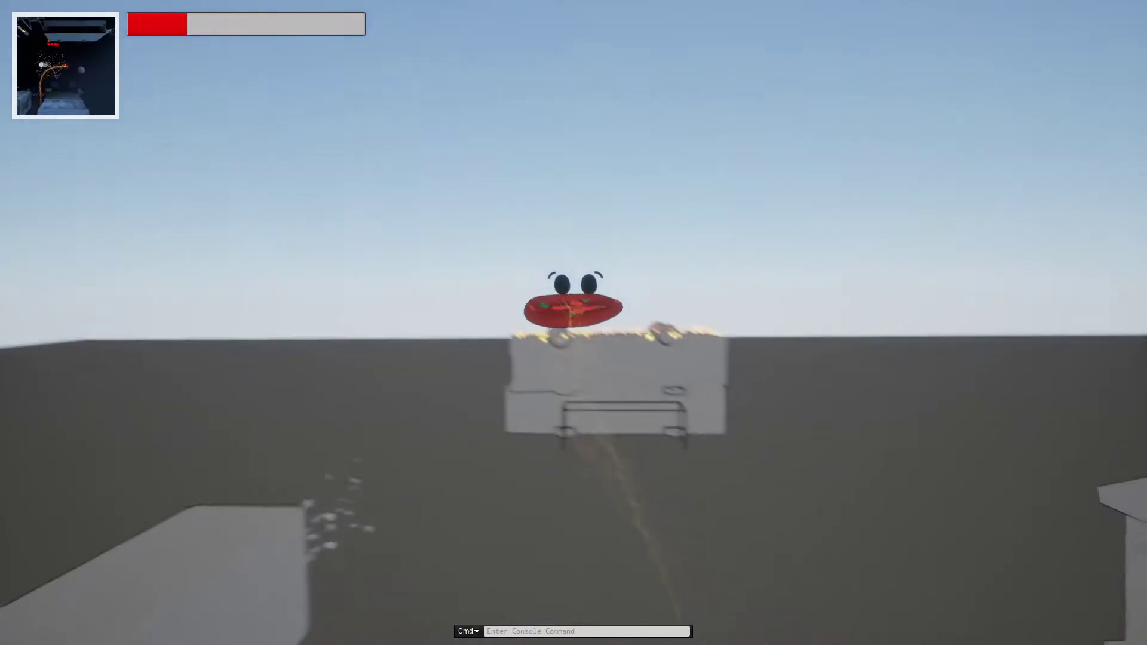
key("w")
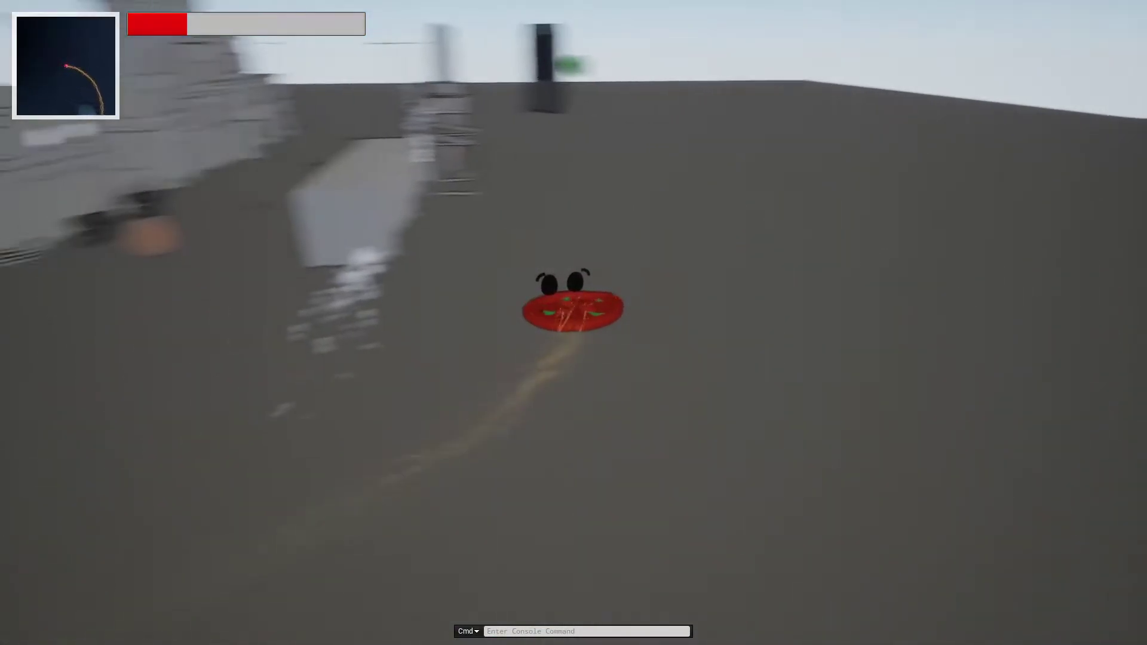
Fly the pizza down the street and over the rooftop past the yellow figure and tables.
key("w")
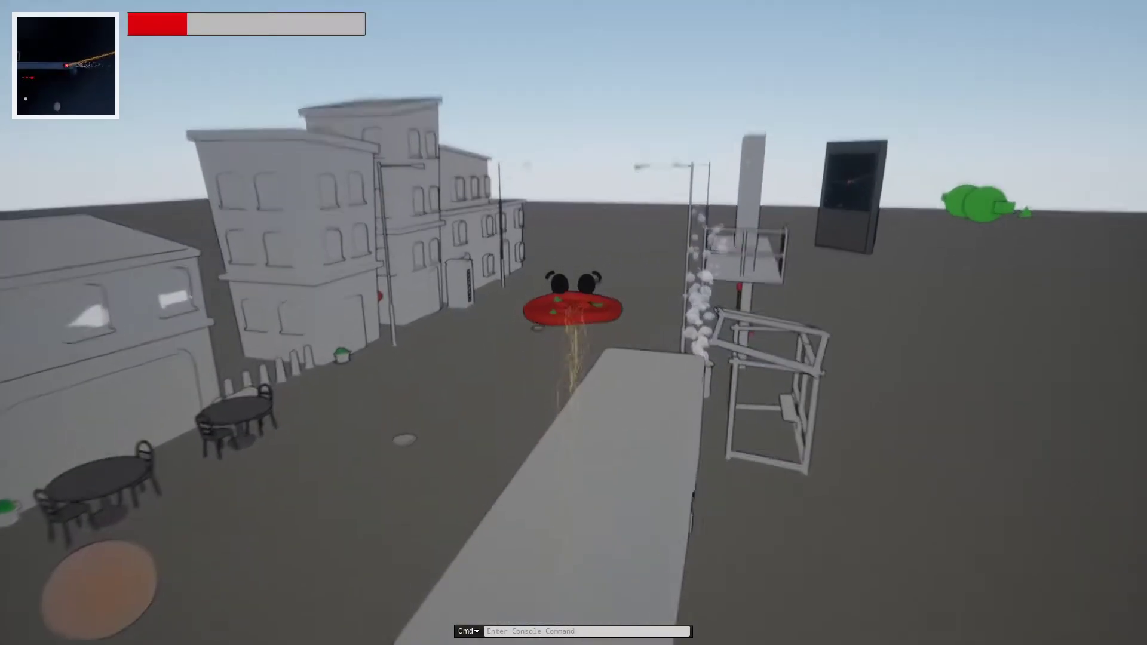
key("w")
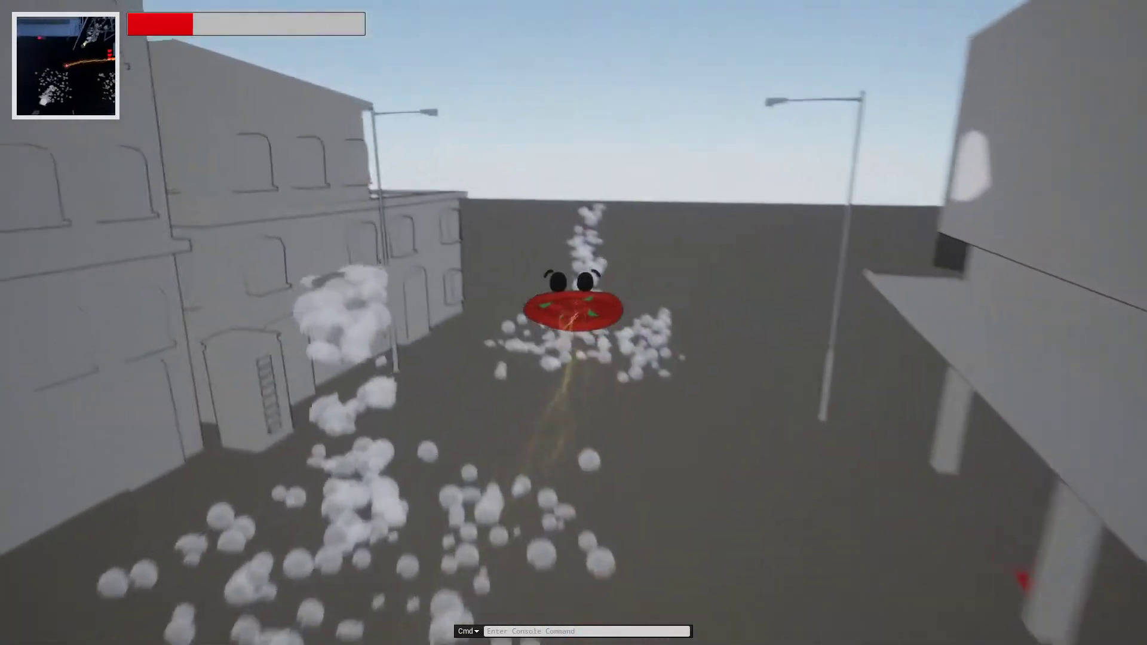
key("w")
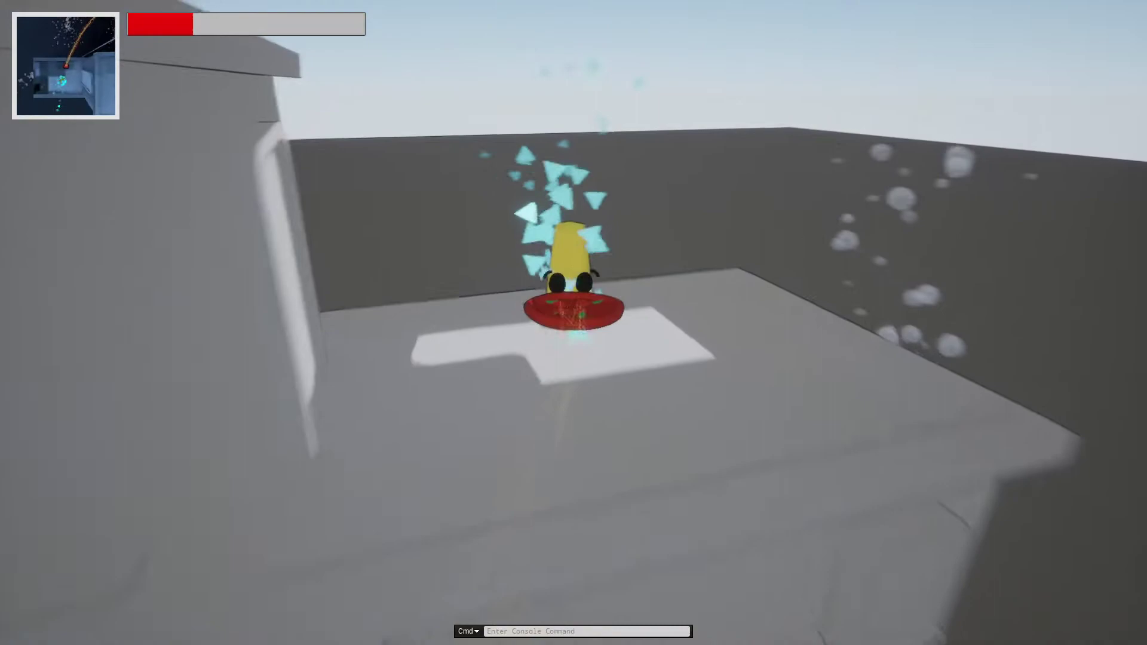
key("w")
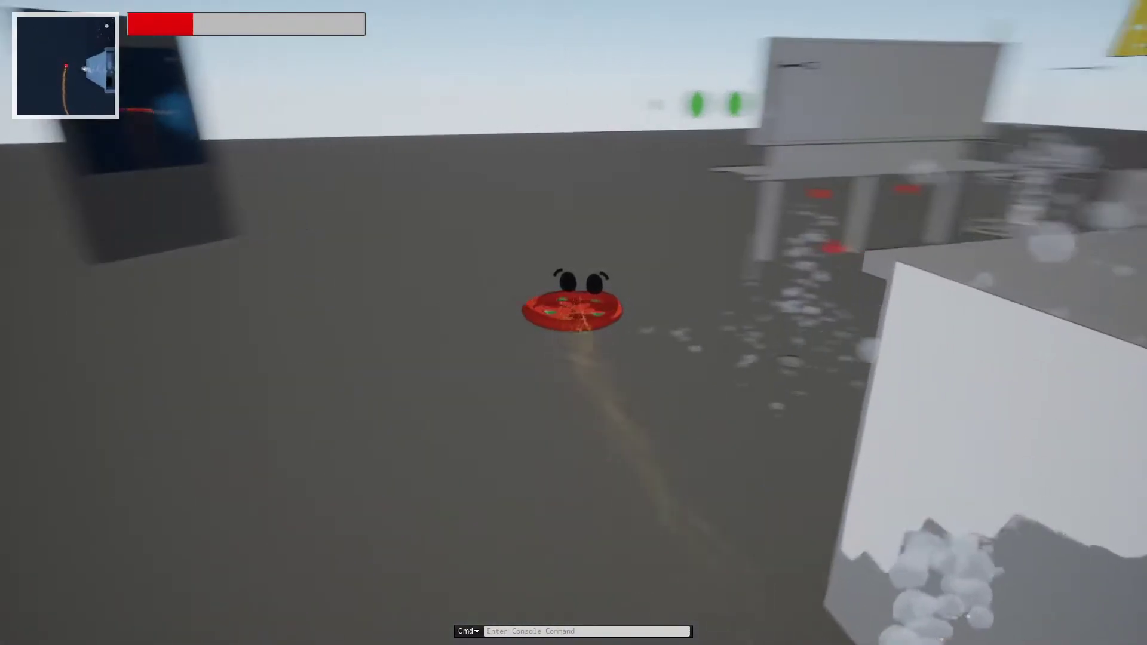
key("w")
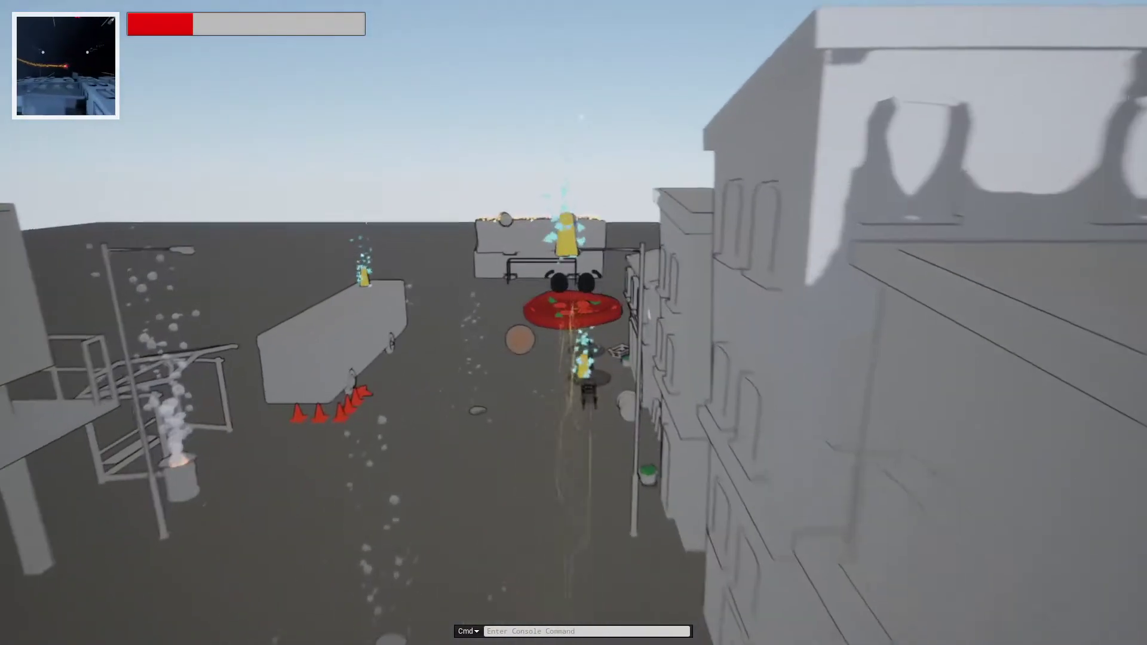
key("w")
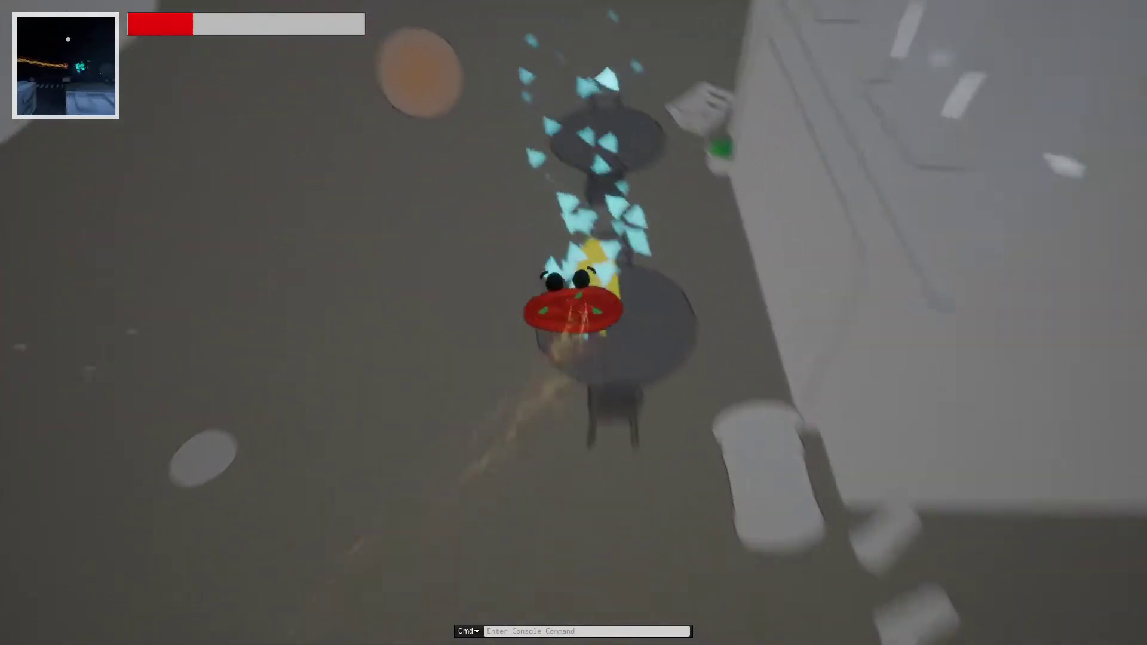
key("w")
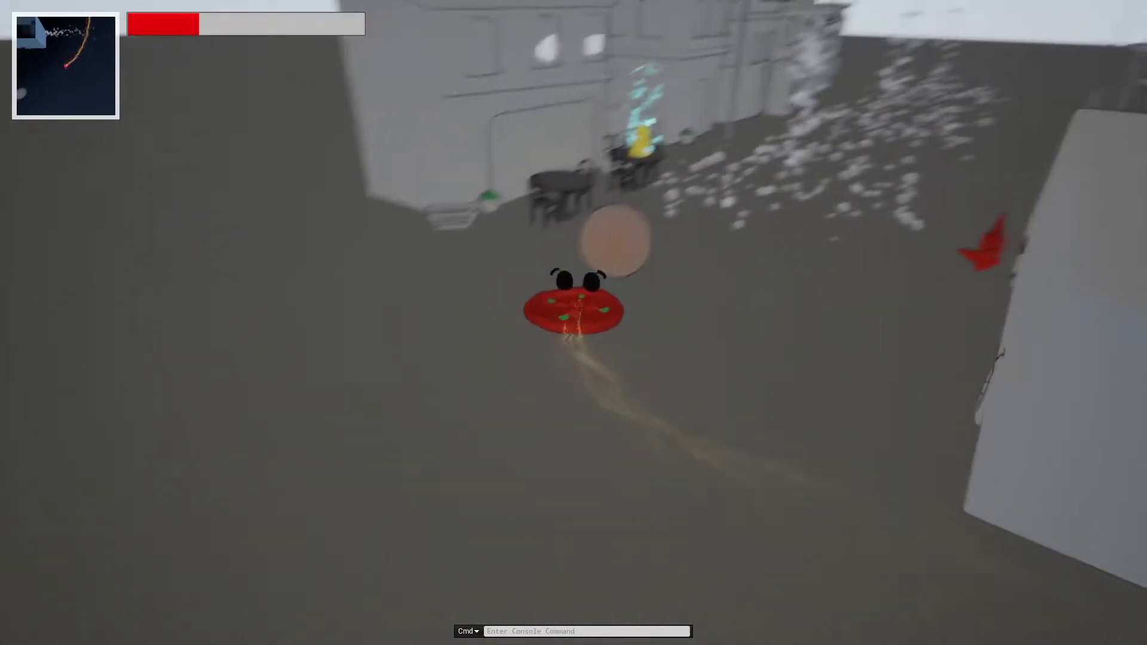
Climb the pizza over the billboards and cross the rooftops toward open ground.
key("w")
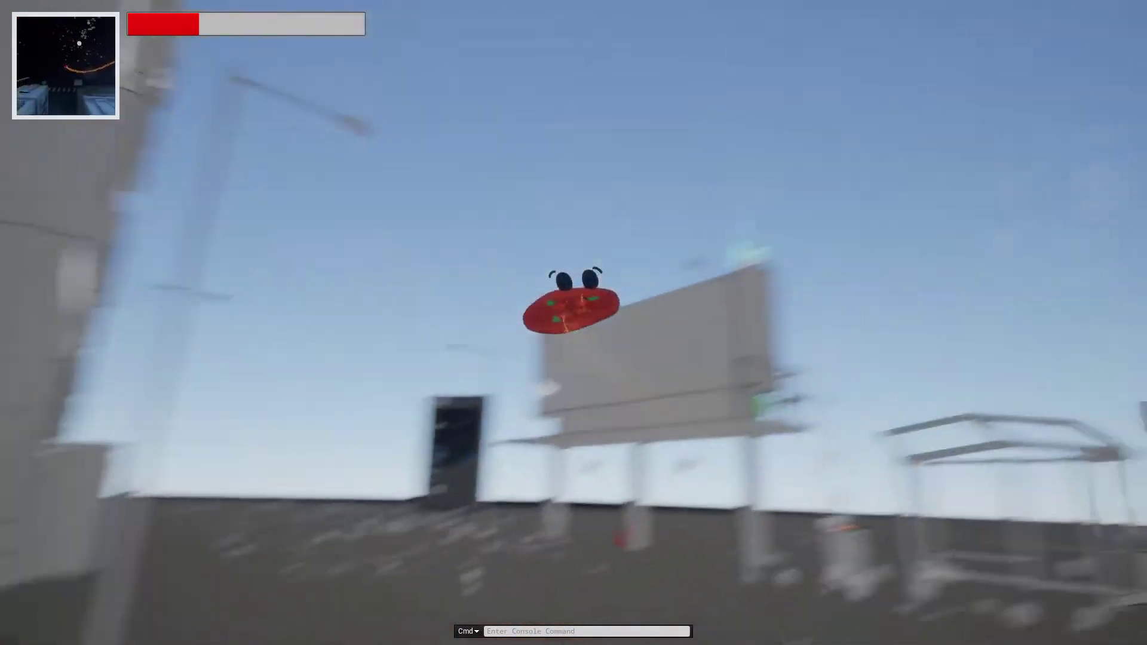
key("w")
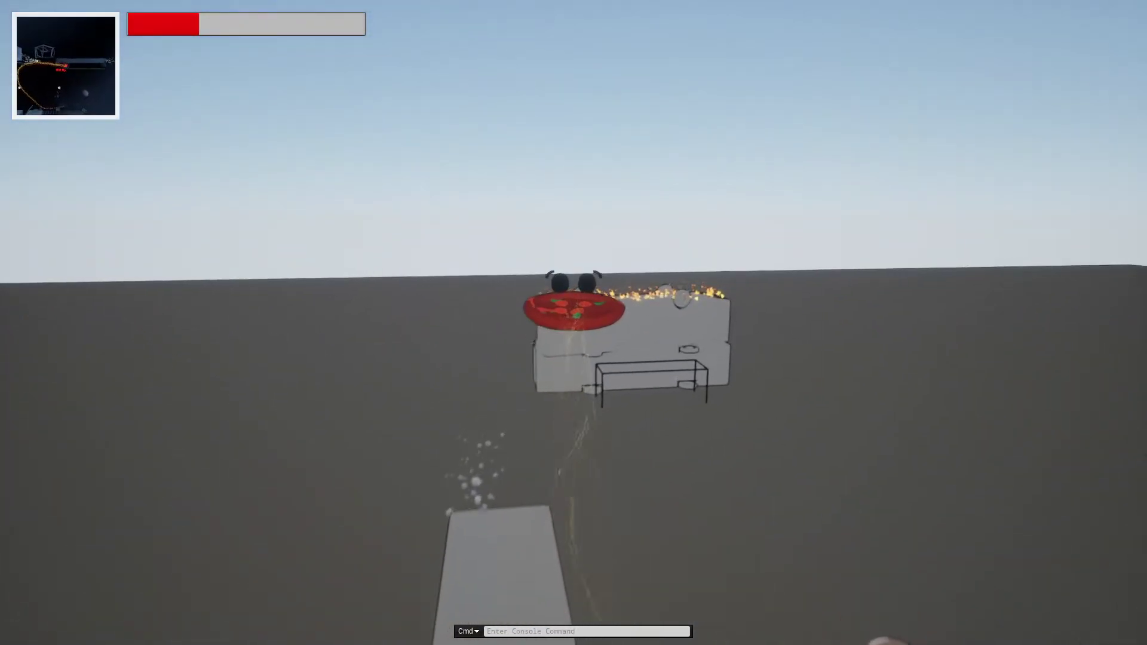
key("w")
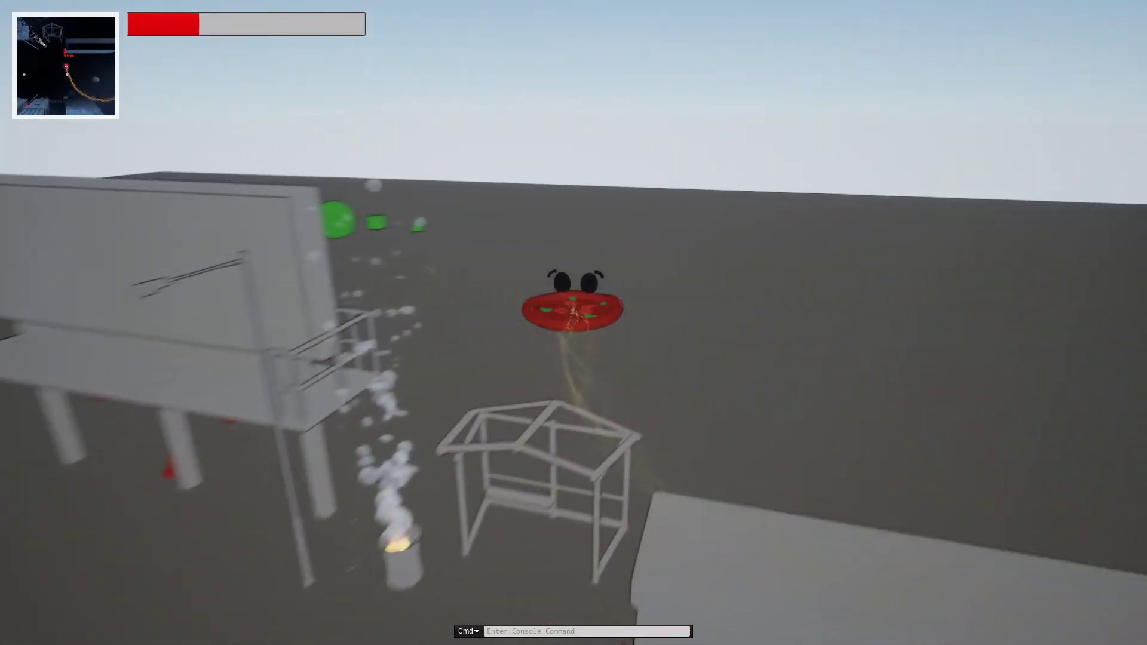
key("w")
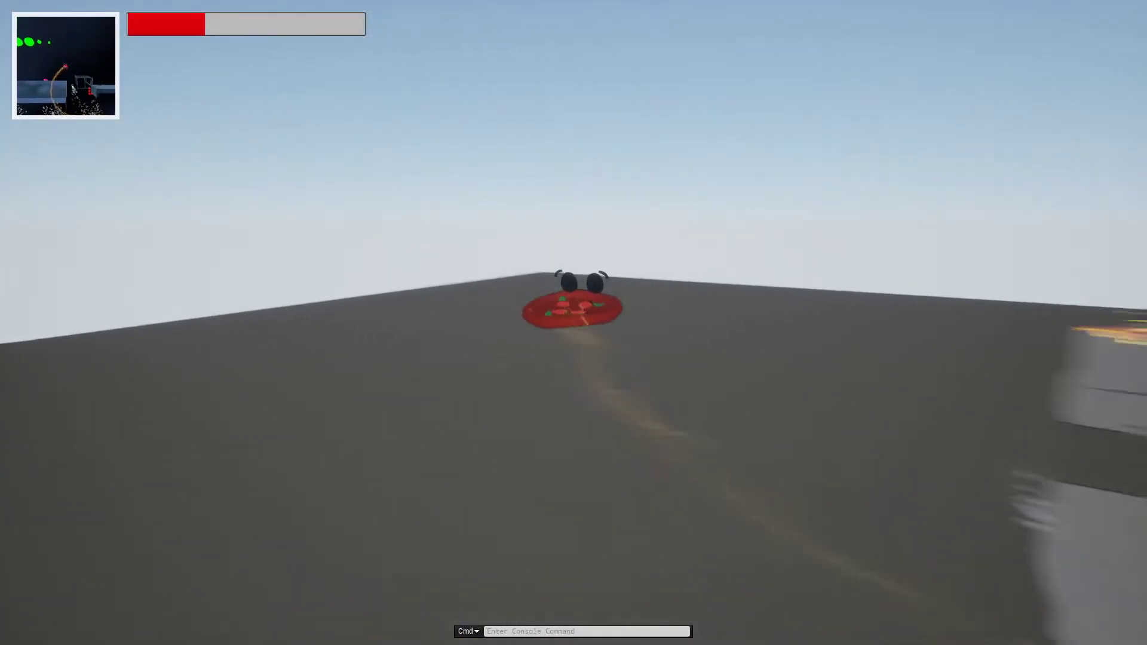
key("w")
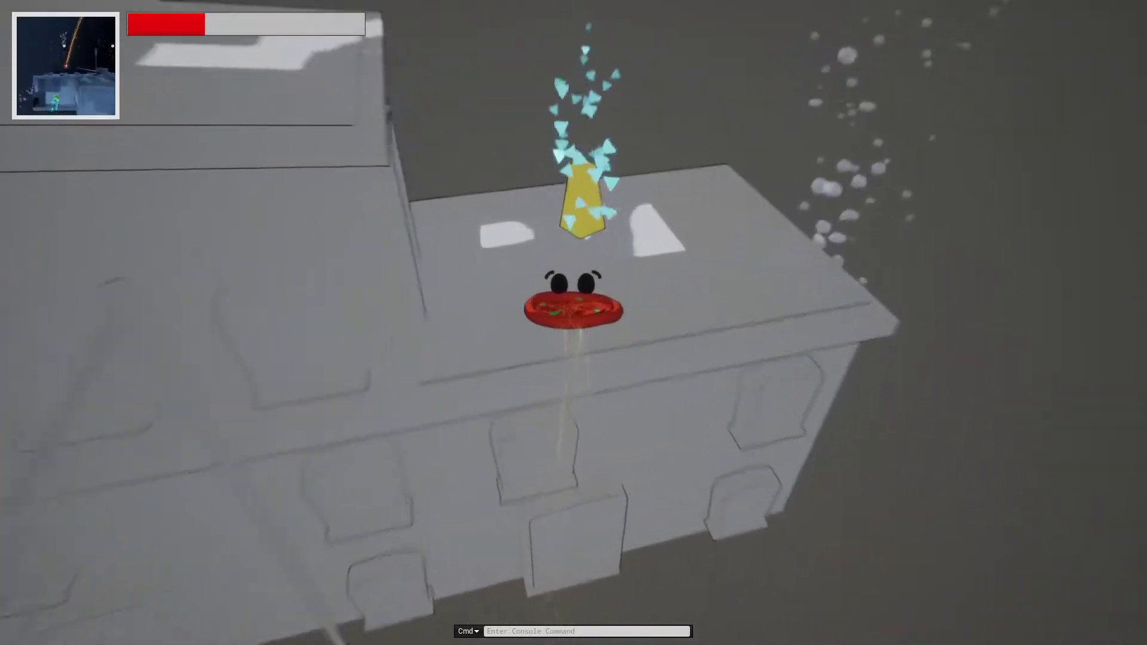
key("w")
key("w")
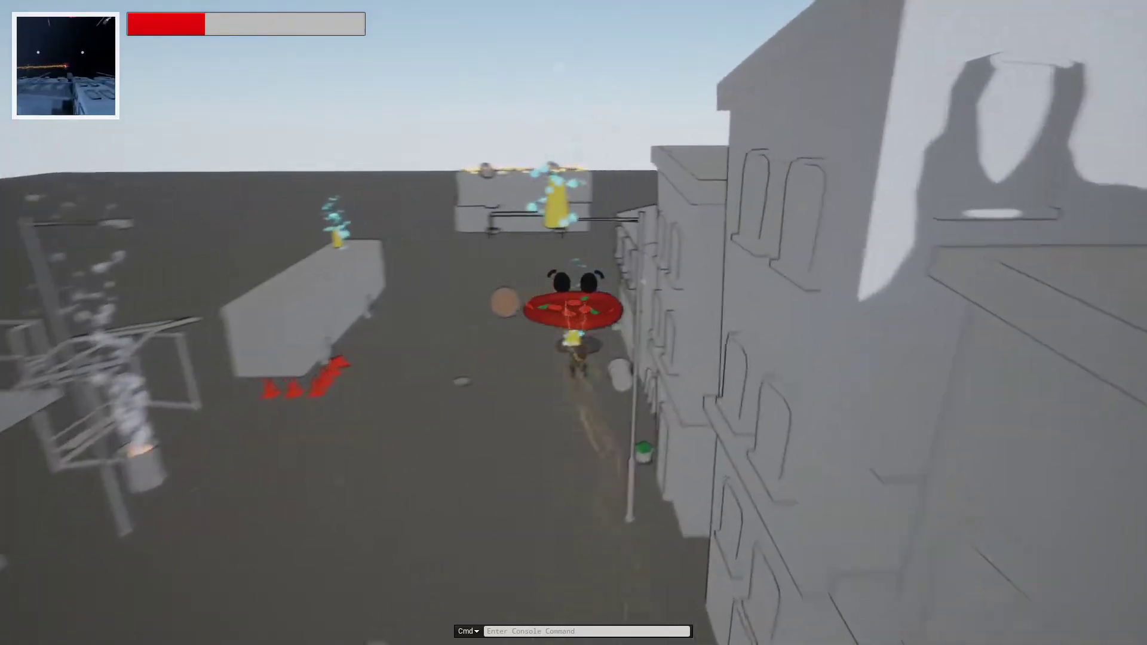
Level the pizza over a rooftop, then dive past the billboard into the street alley.
key("w")
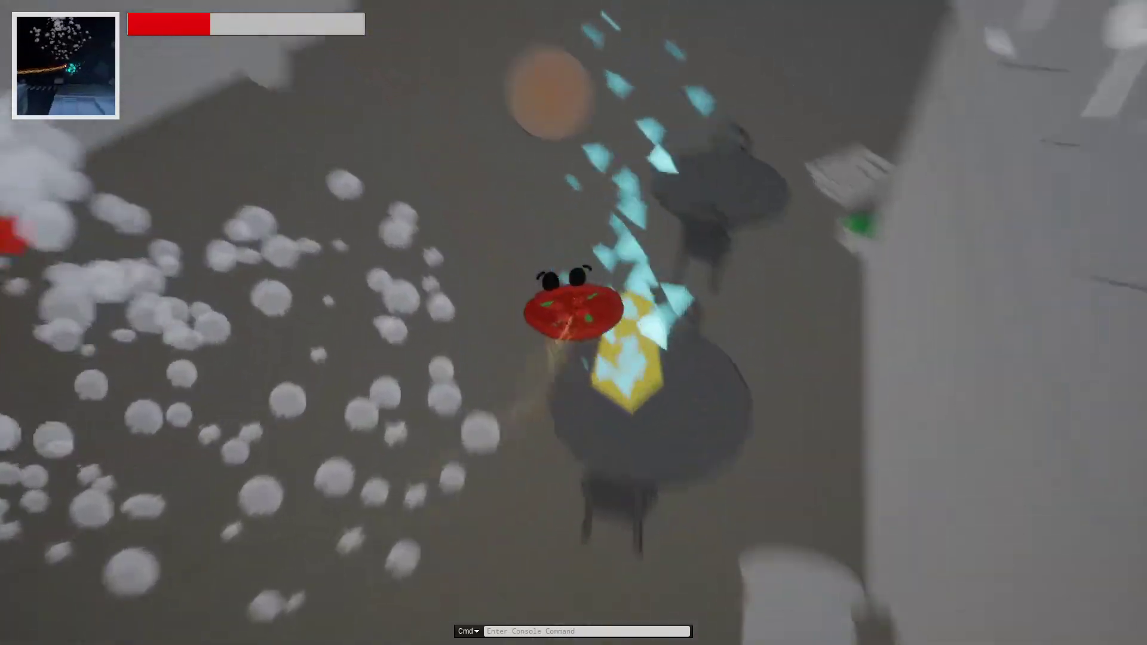
key("w")
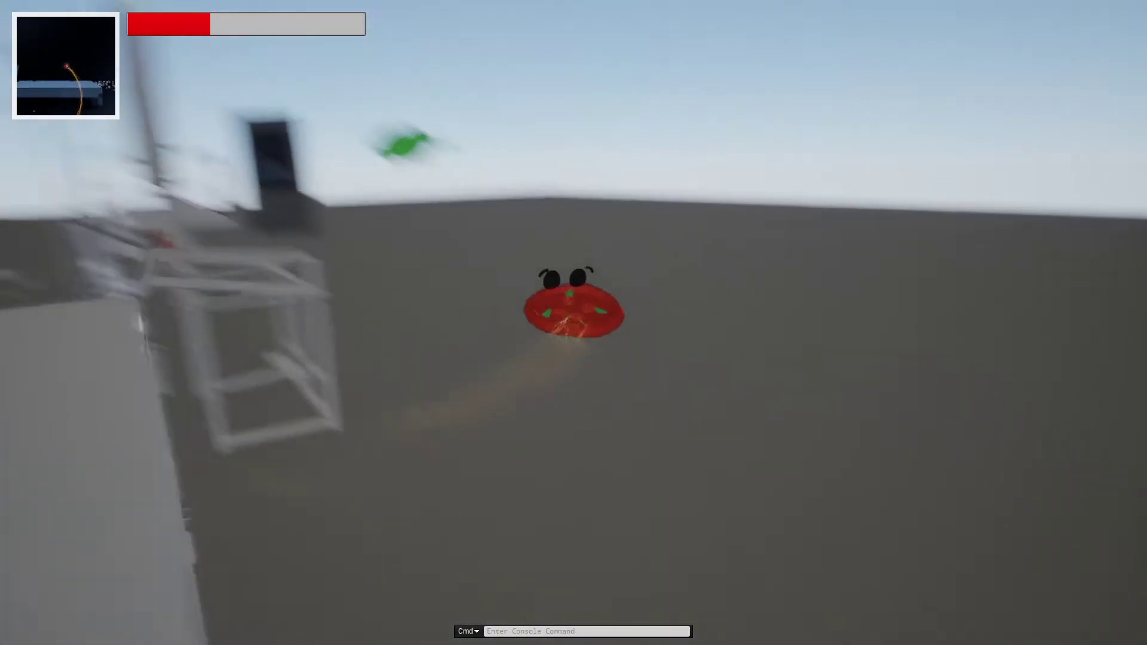
key("w")
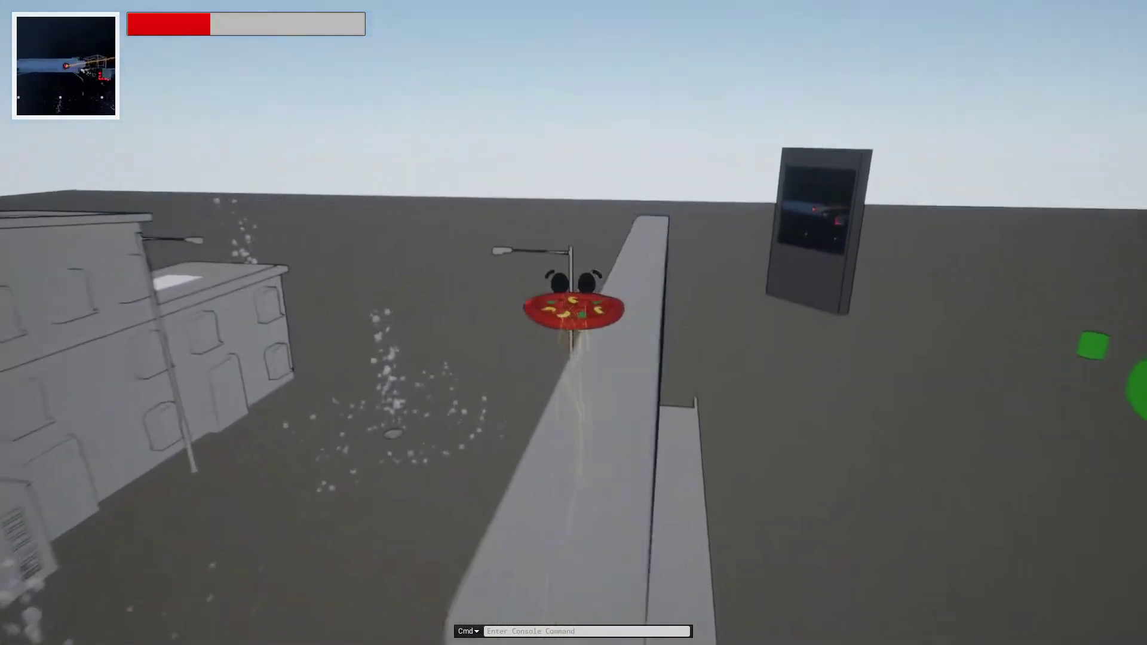
key("w")
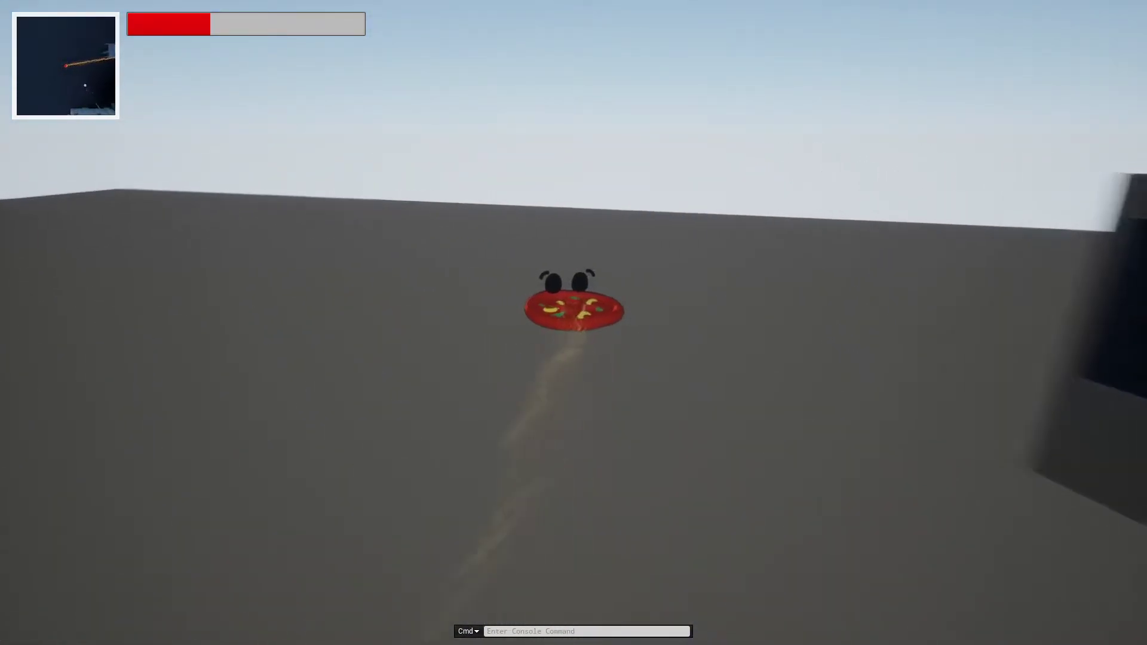
key("w")
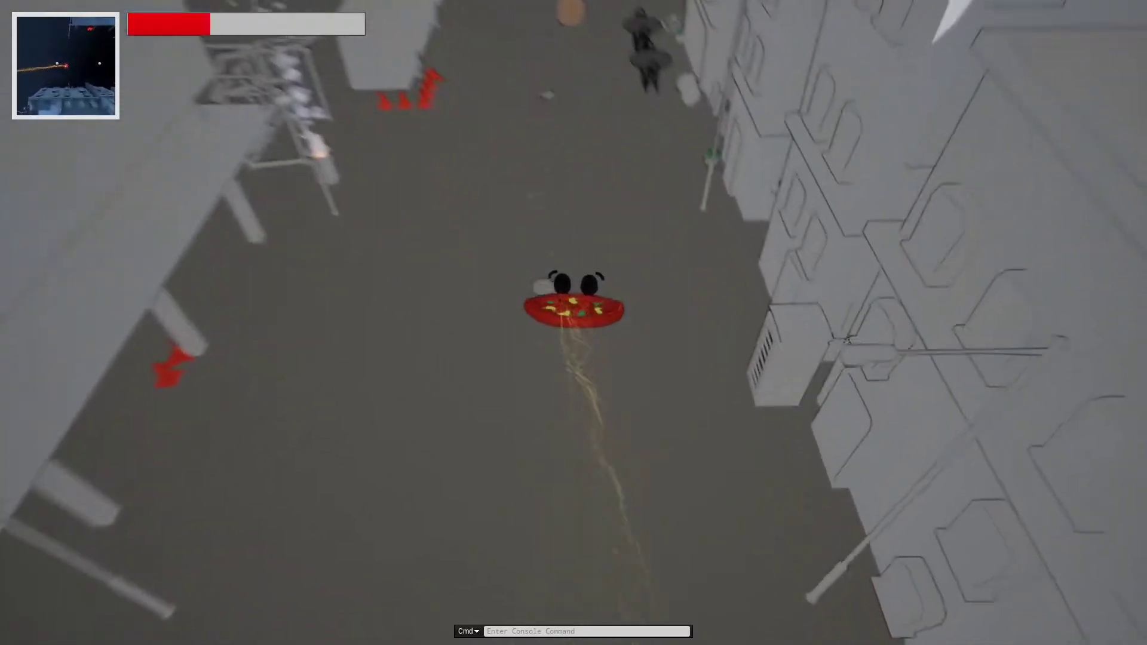
Fly the pizza through the alley past the scaffold and kiosk toward the cafe tables.
key("w")
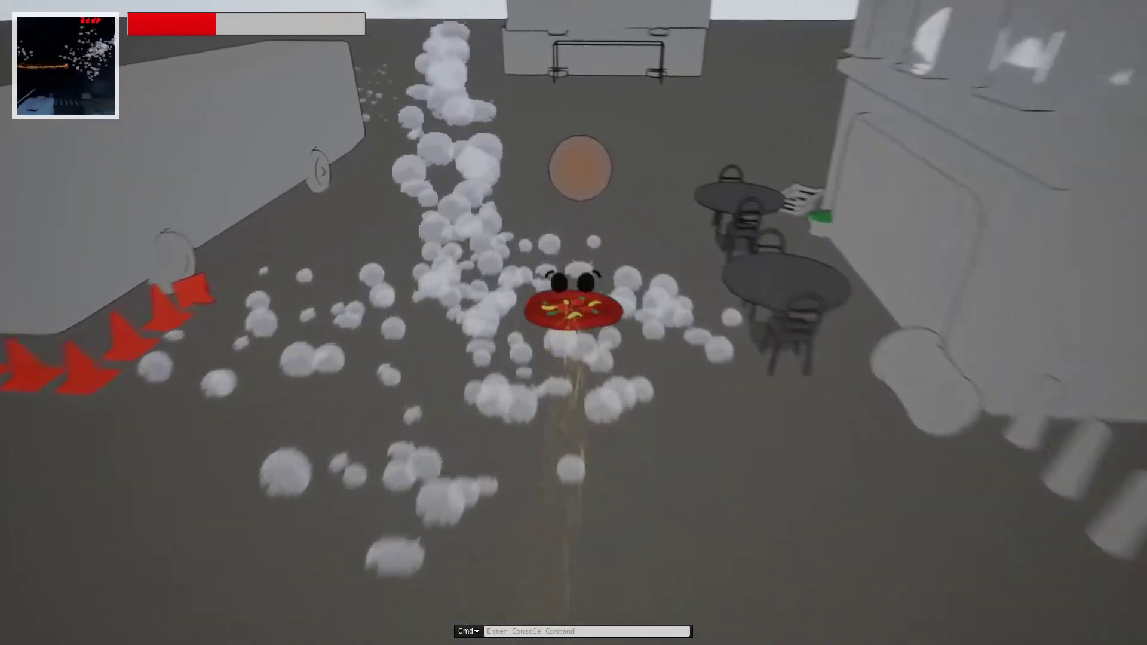
key("w")
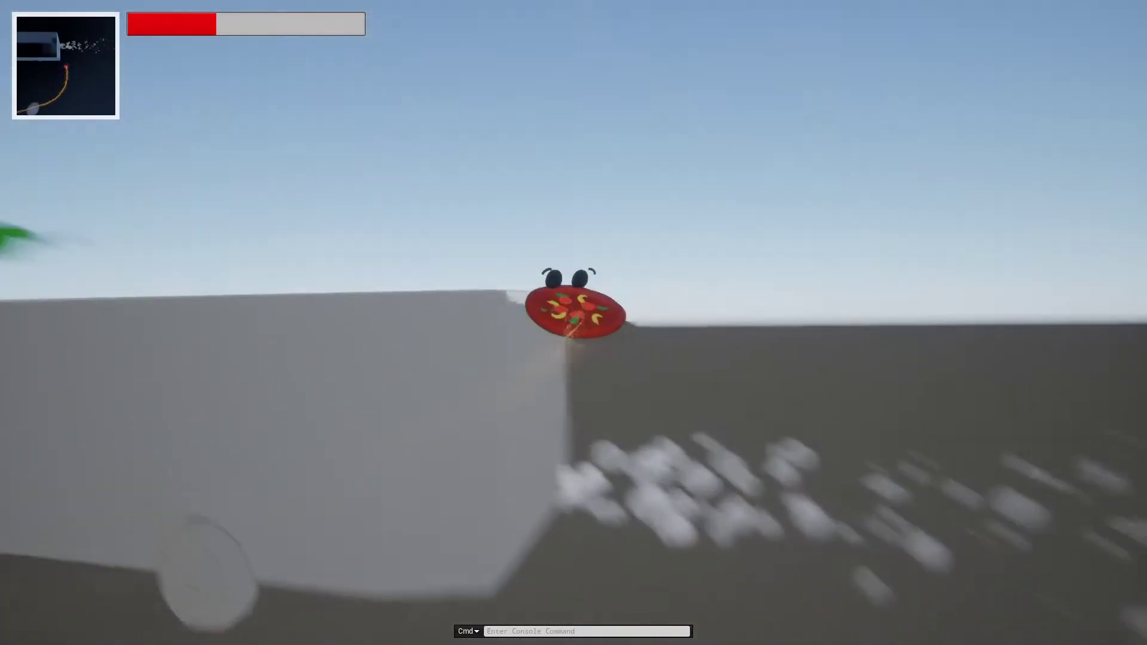
key("w")
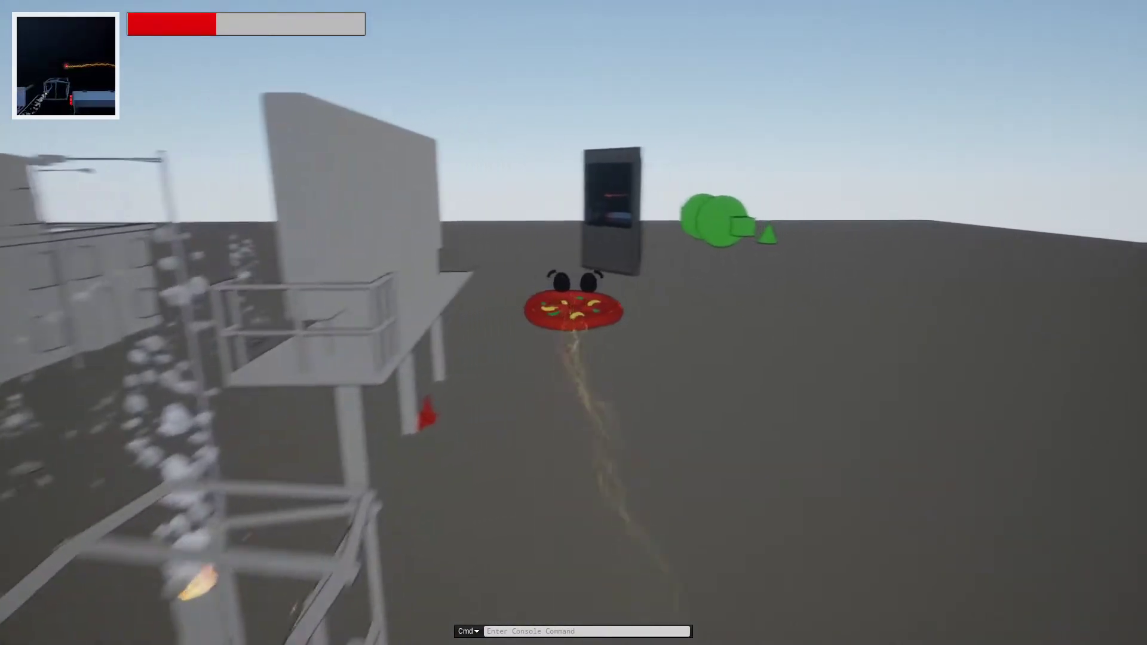
key("w")
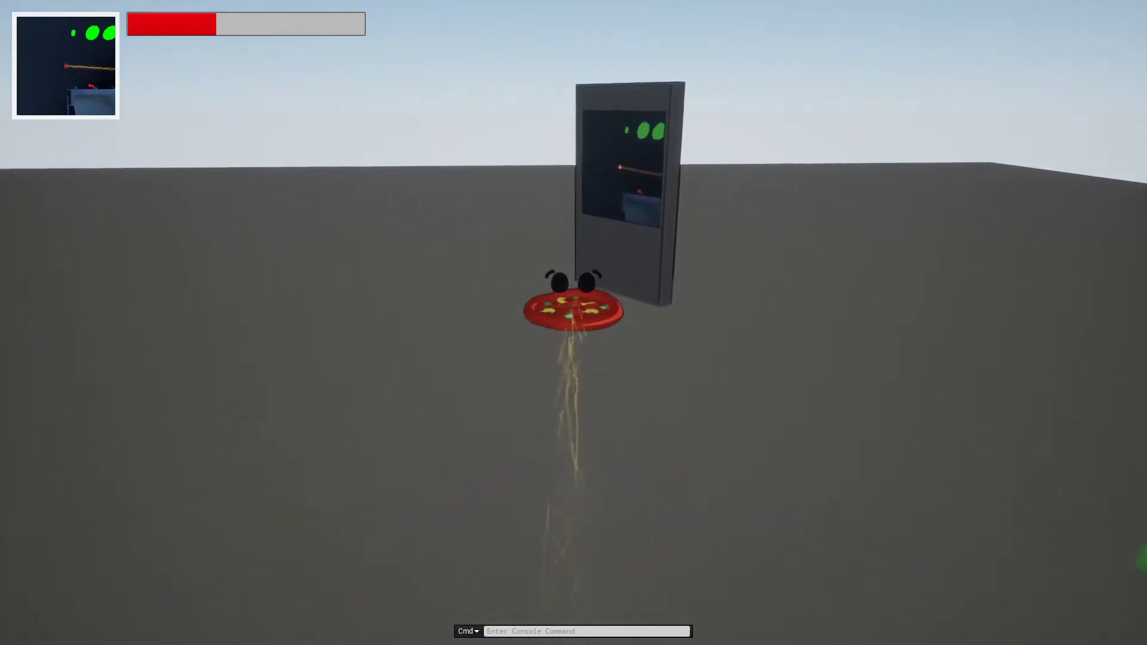
key("w")
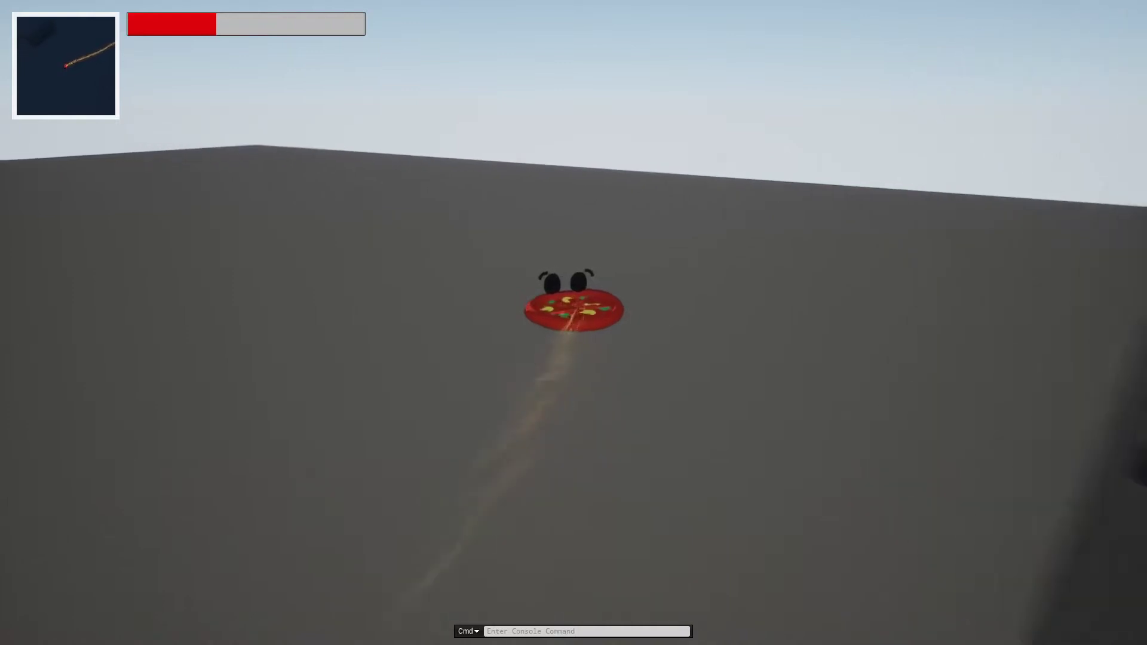
key("w")
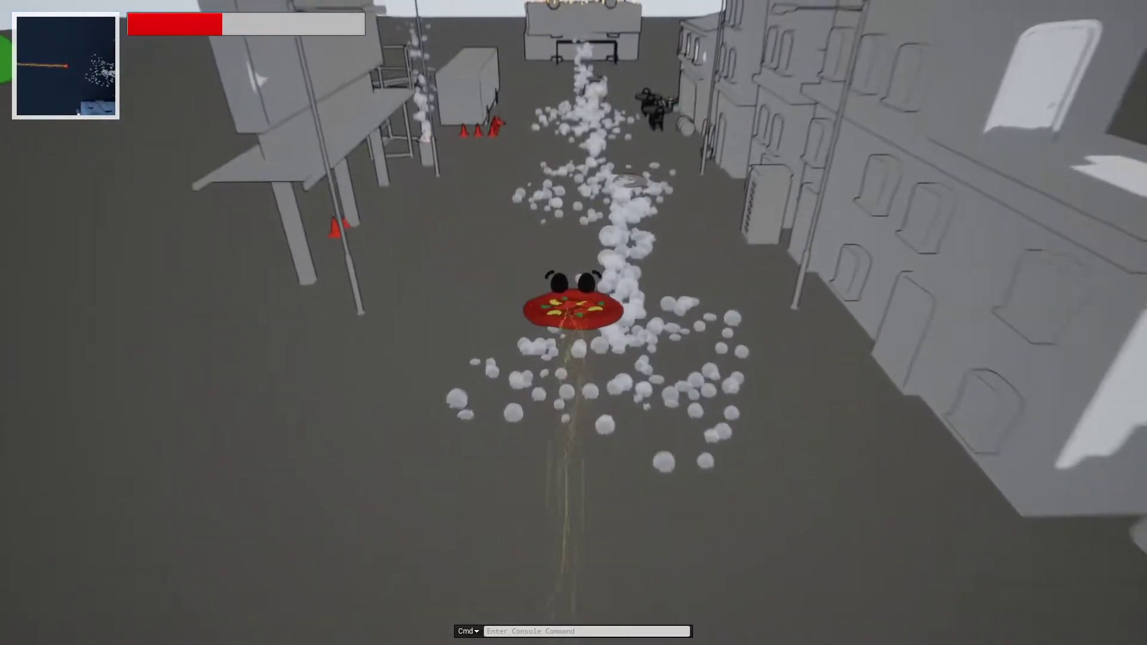
key("w")
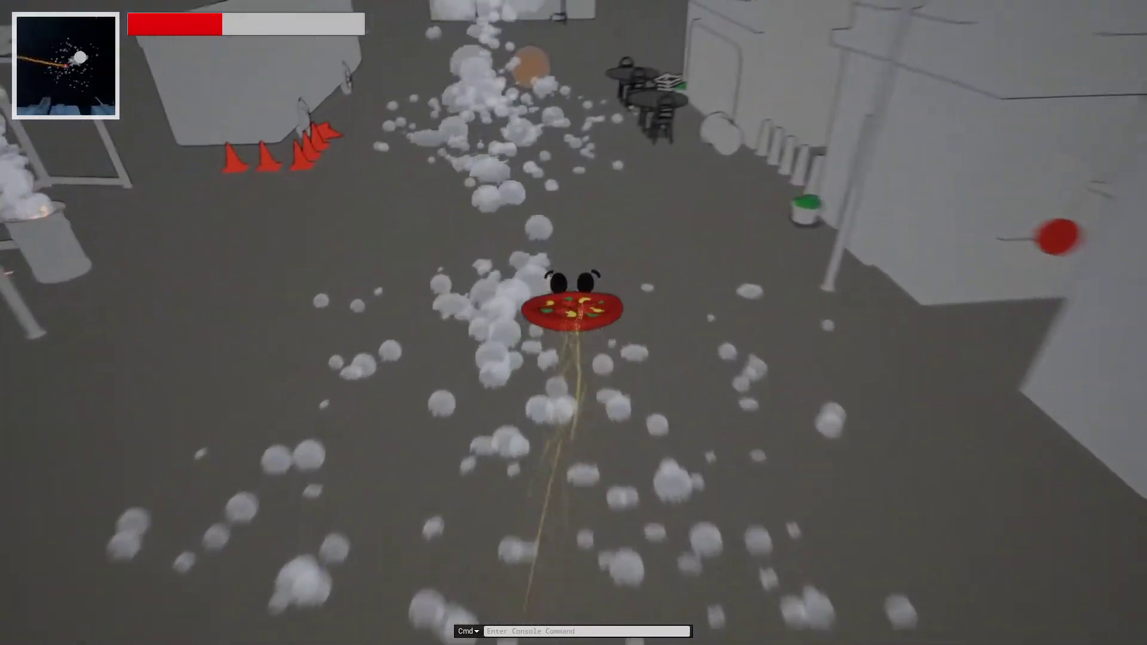
Steer the pizza past the orange sphere and plaza, climb, then dive toward the street props.
key("w")
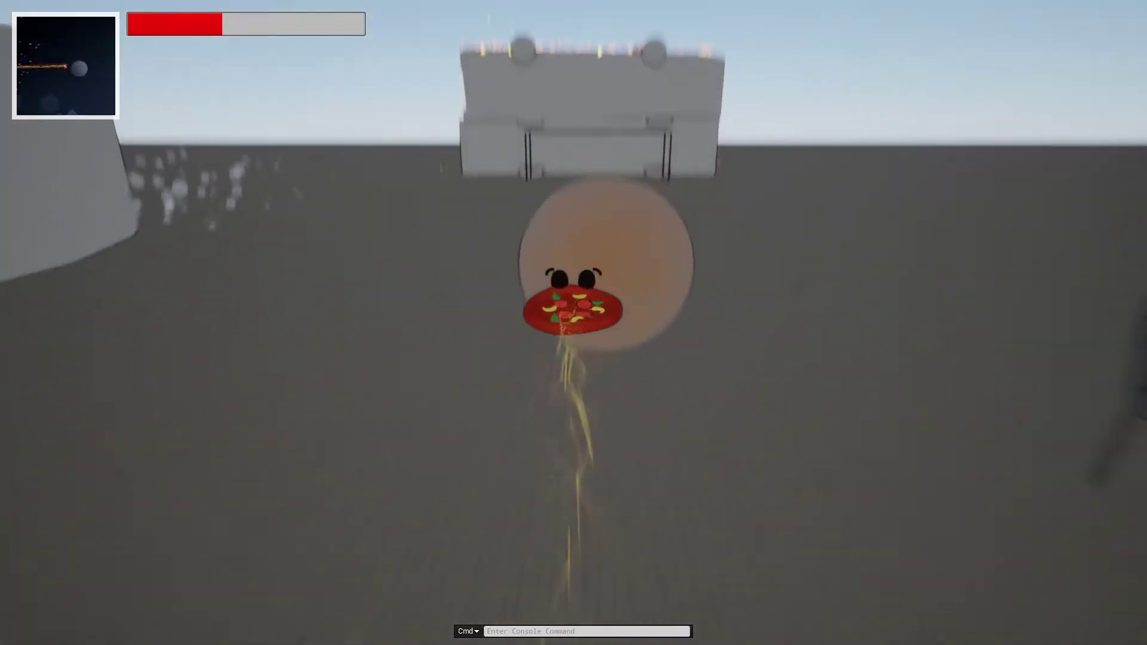
key("w")
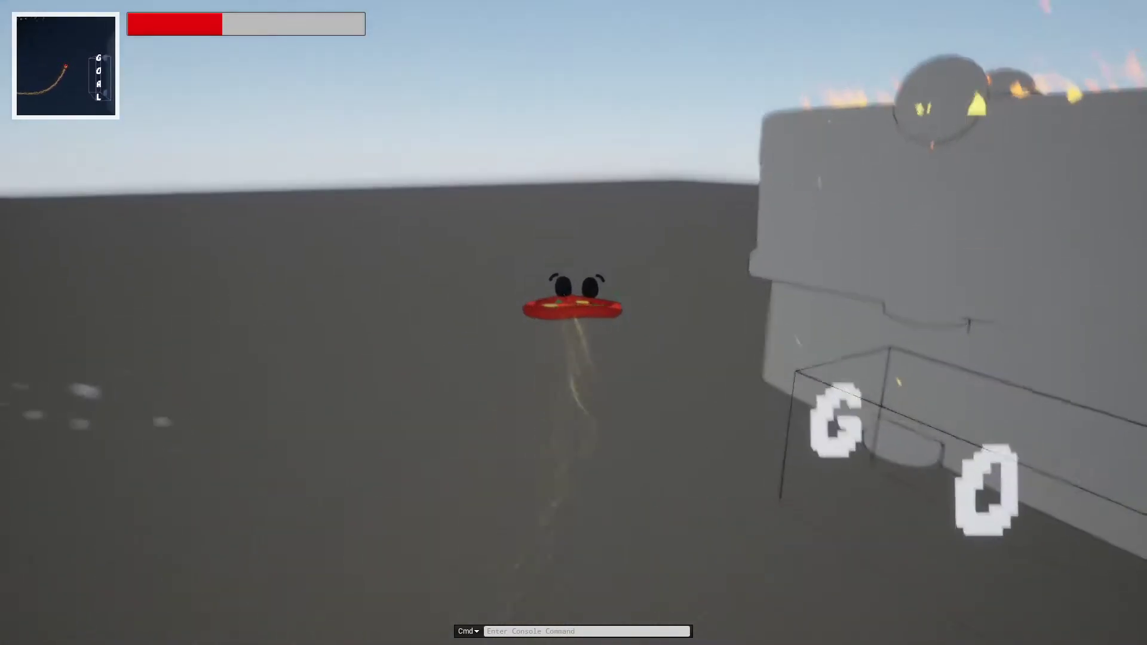
key("w")
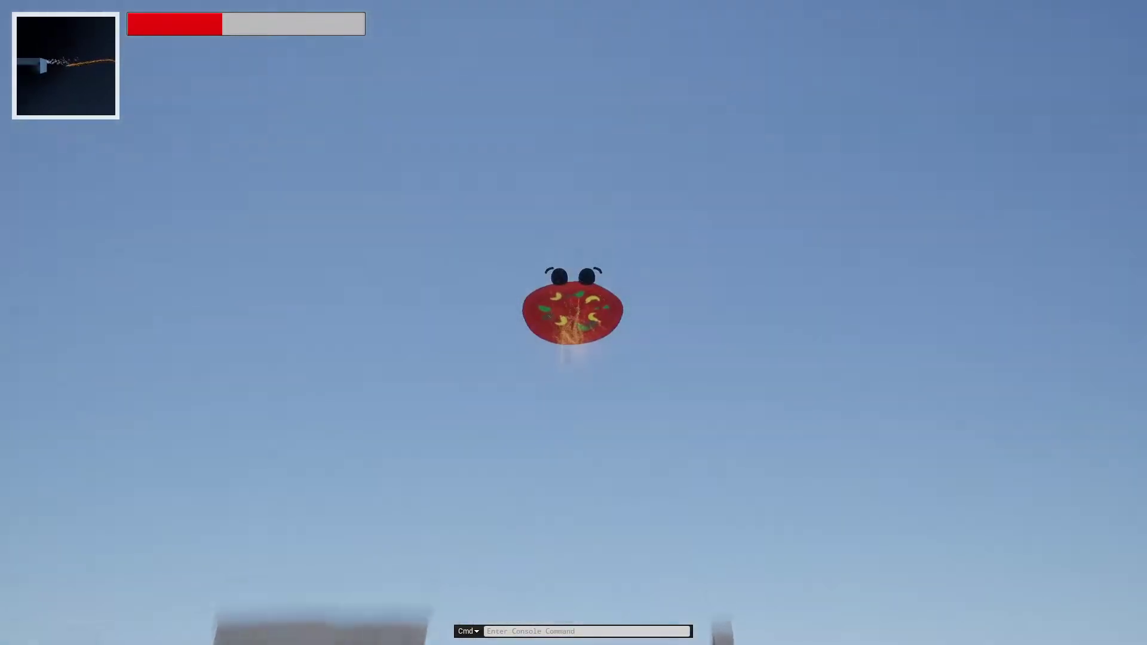
key("w")
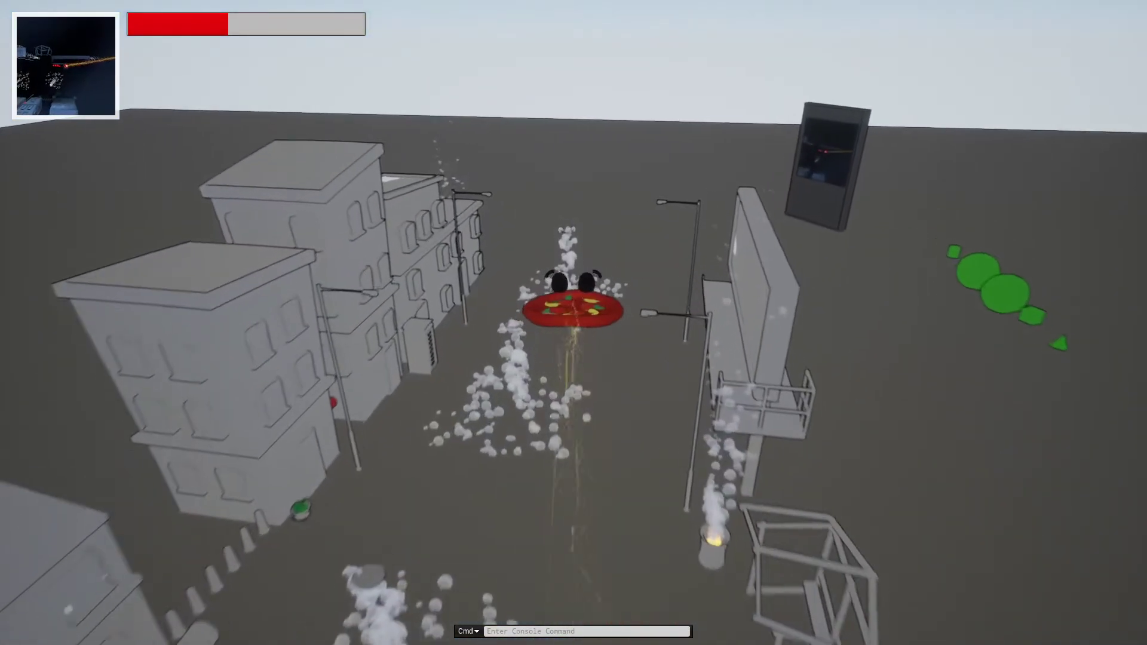
key("w")
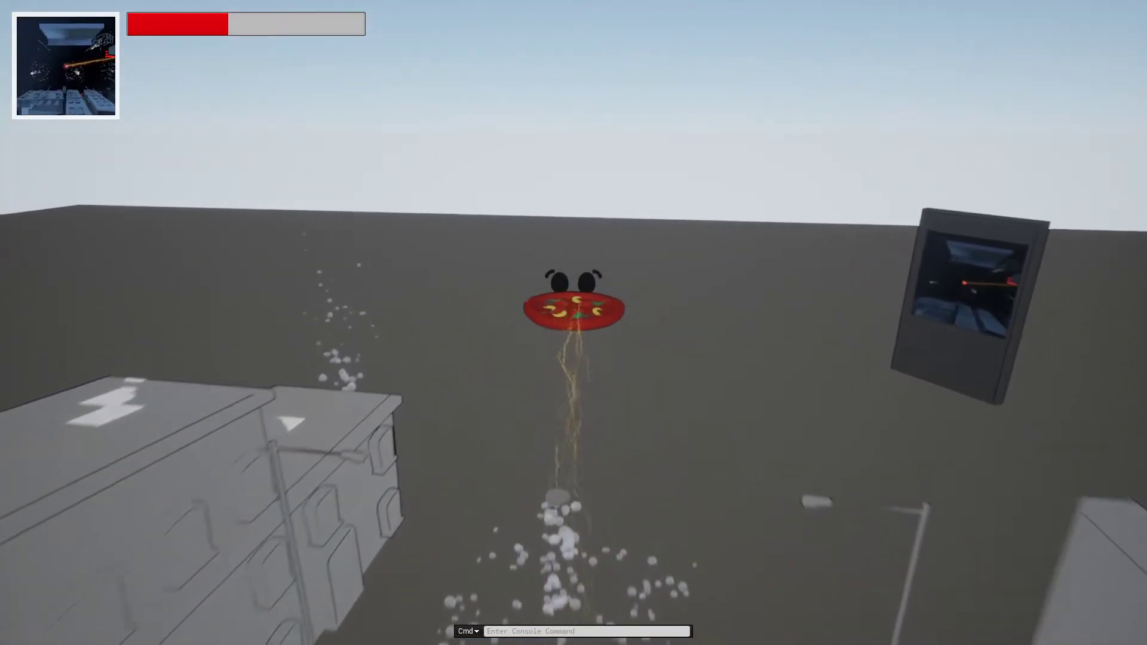
key("w")
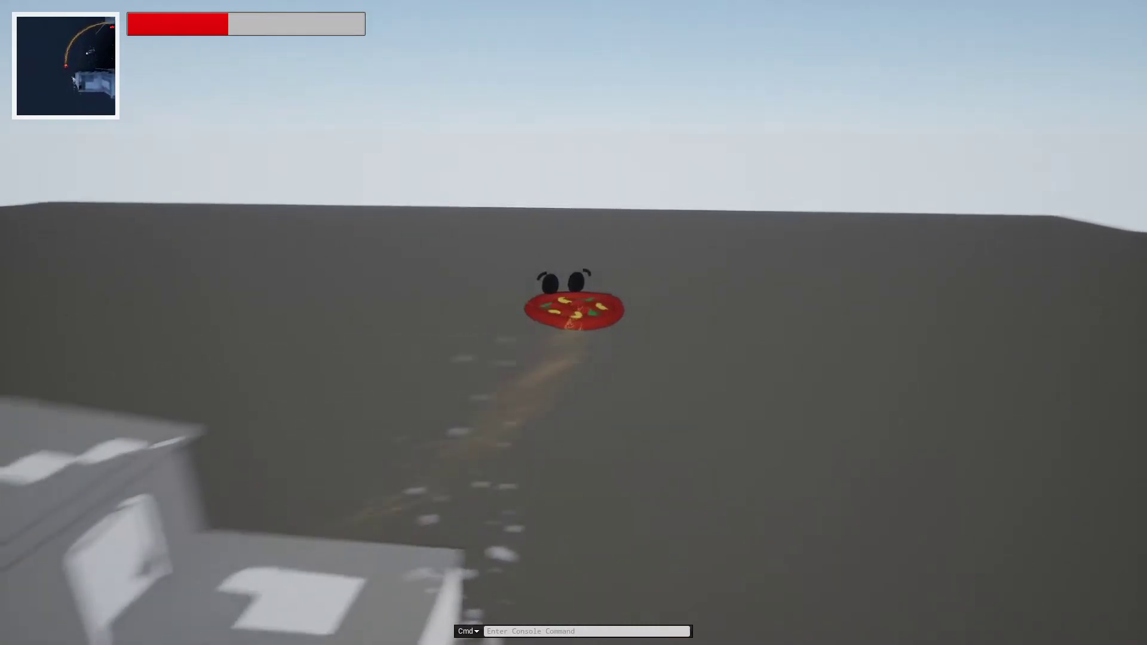
key("w")
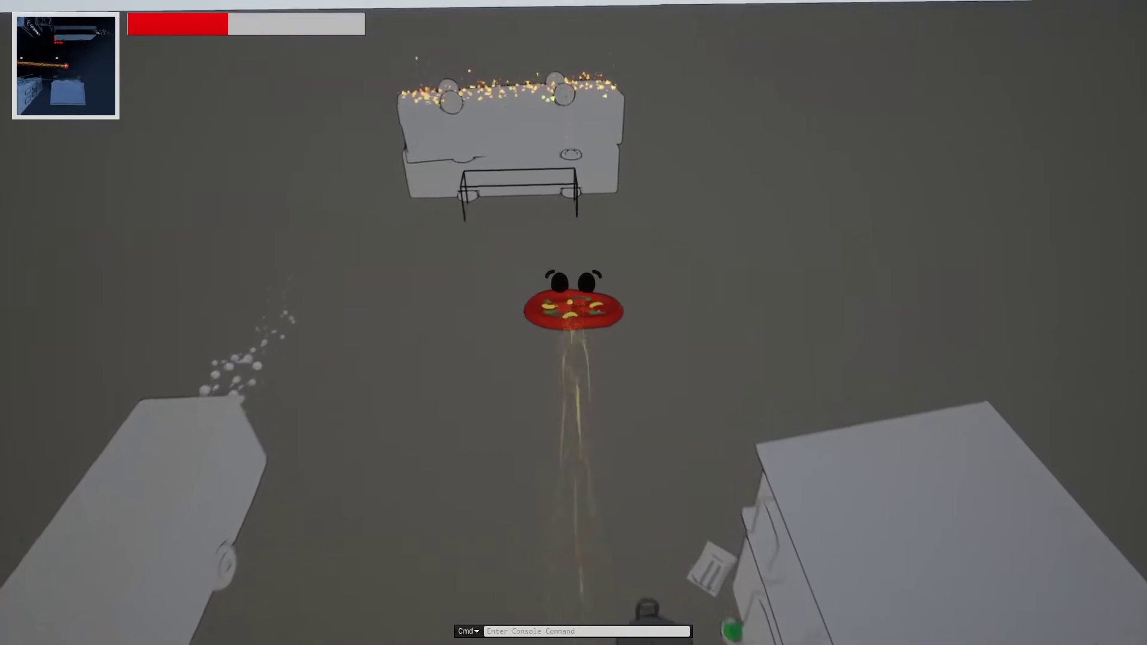
key("Escape")
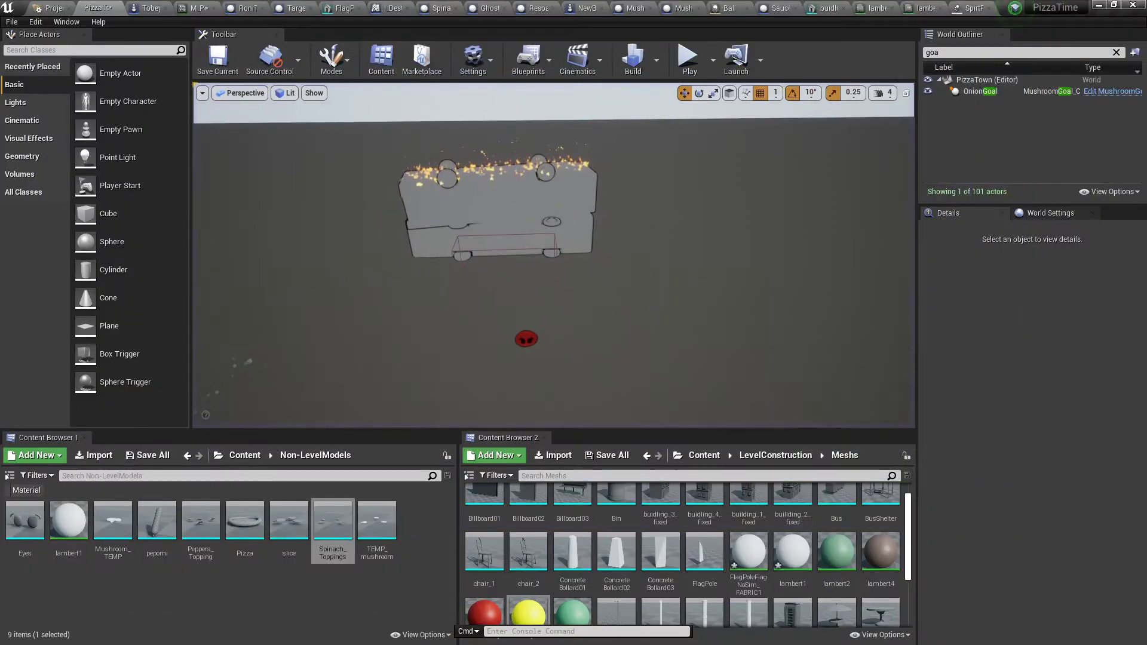
right_click_drag(554, 255, 506, 258)
left_click(506, 243)
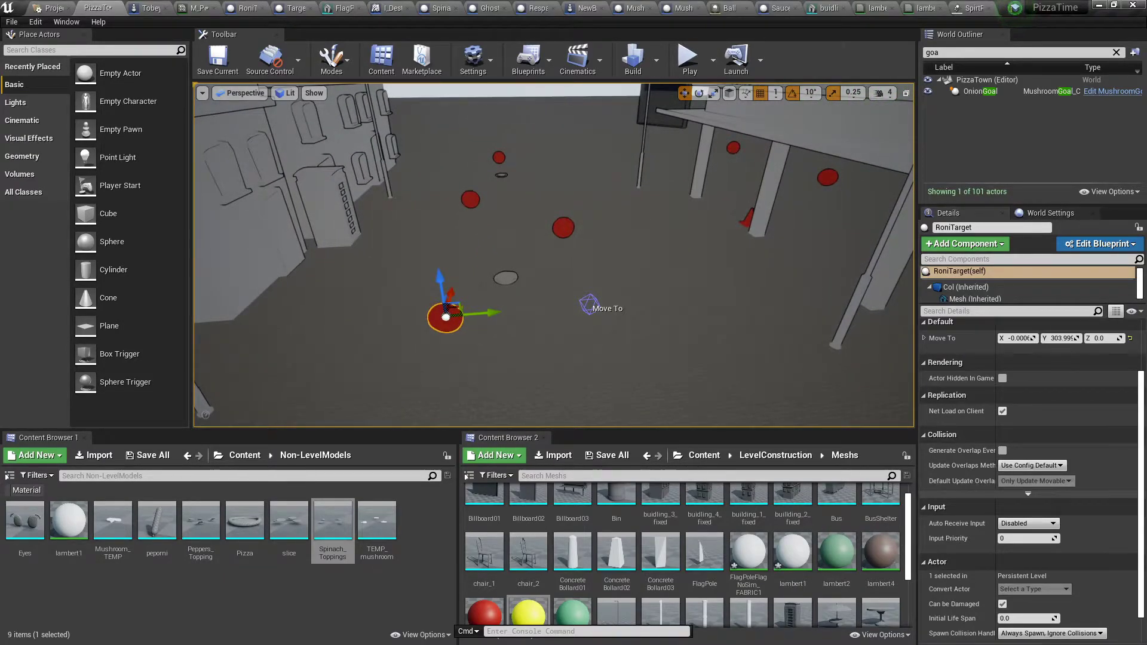
right_click_drag(506, 258, 506, 227)
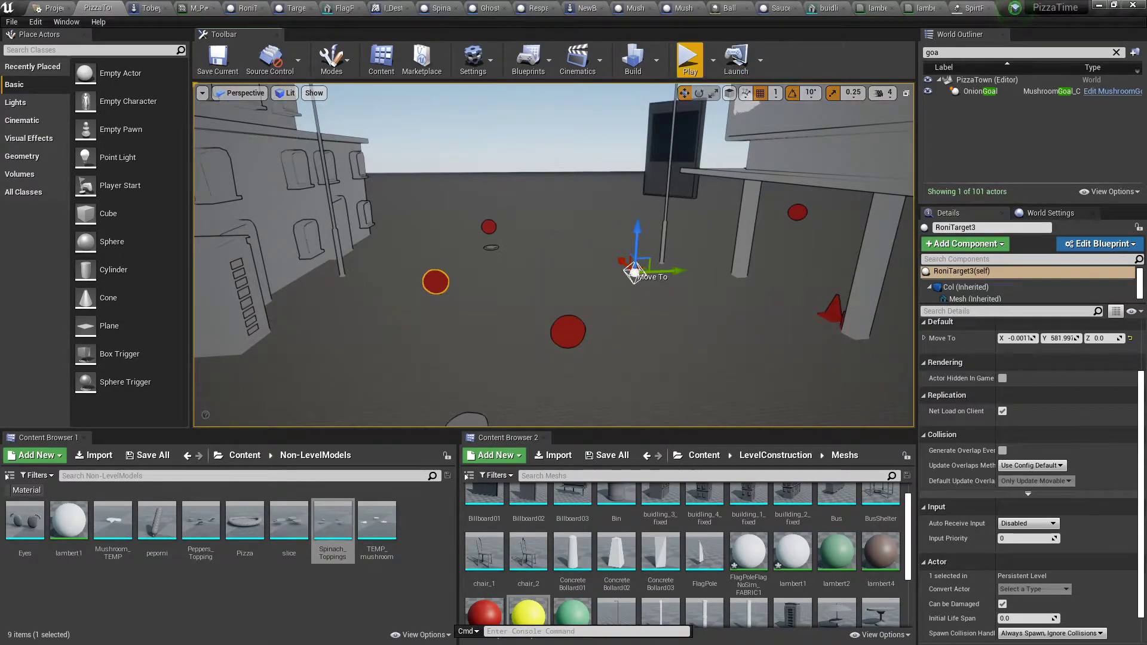
left_click(690, 60)
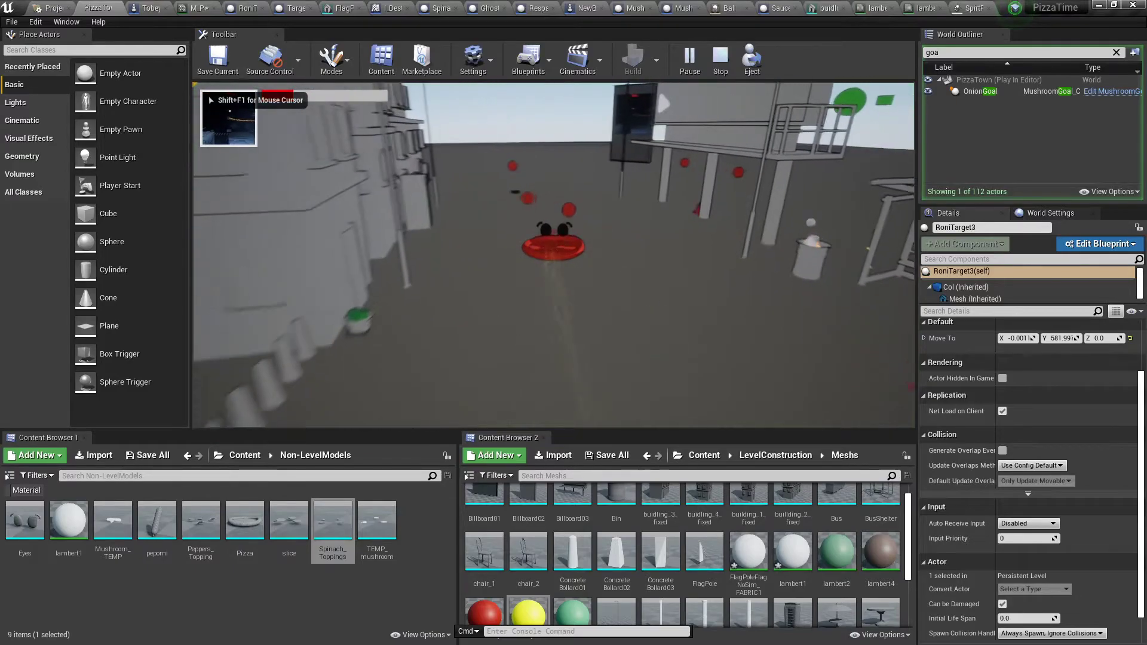
key("Escape")
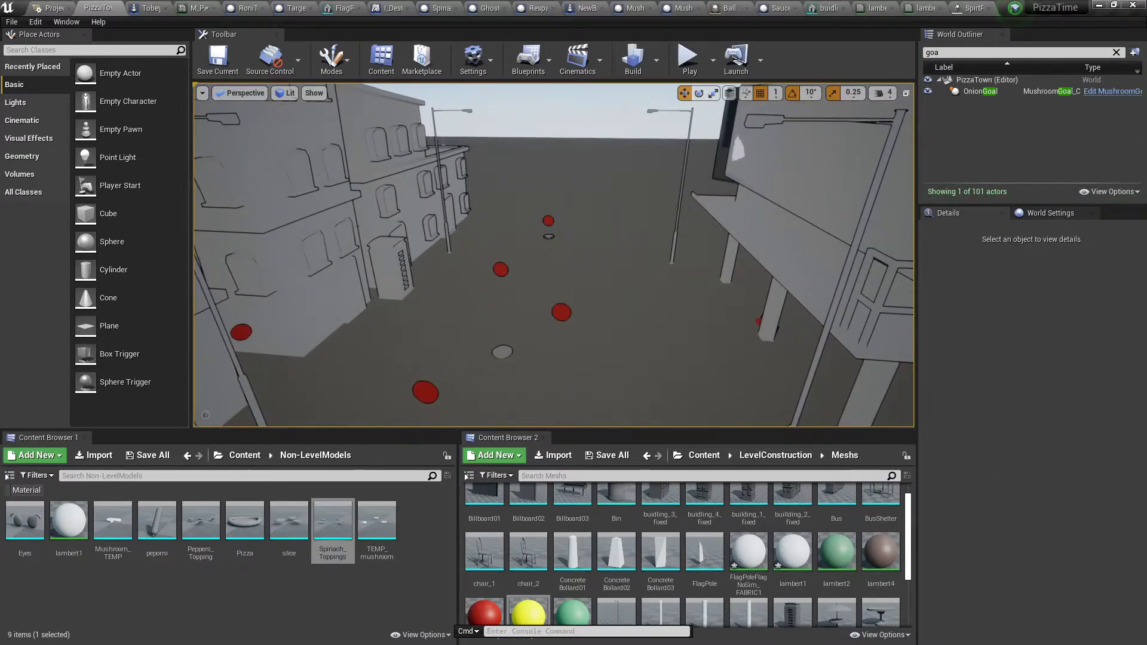
Select the GhostPepper actor and frame the view to show its five Pepper Point widgets.
mouse_move(554, 254)
right_mouse_down()
mouse_move(593, 244)
mouse_move(546, 251)
right_mouse_up()
left_click(468, 263)
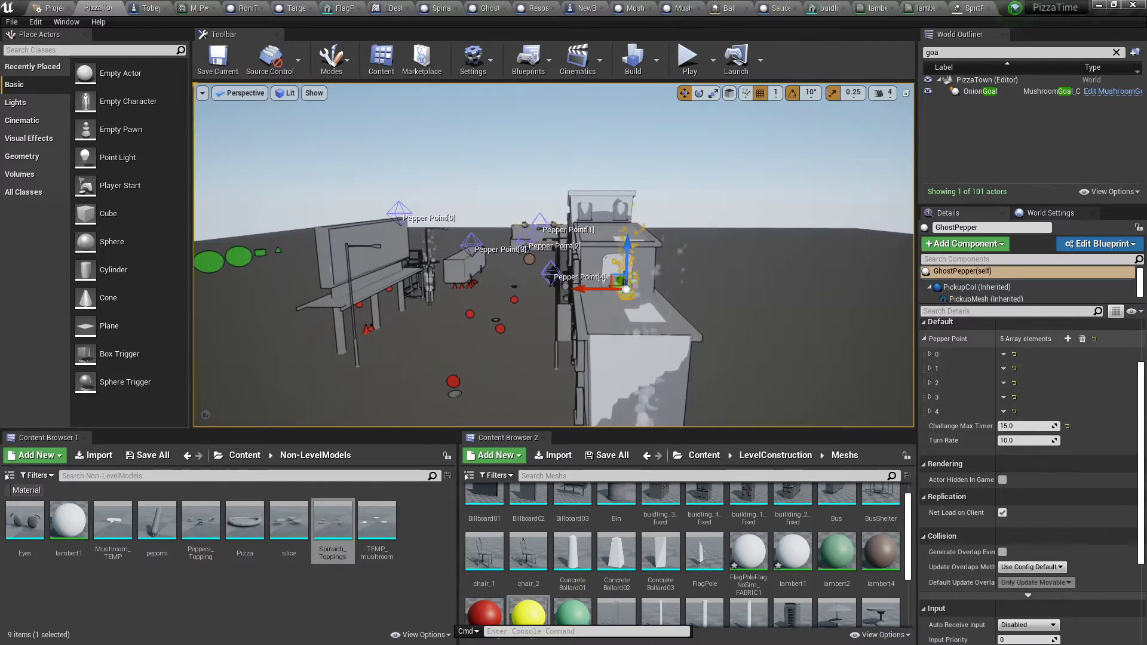
right_click_drag(547, 251, 526, 255)
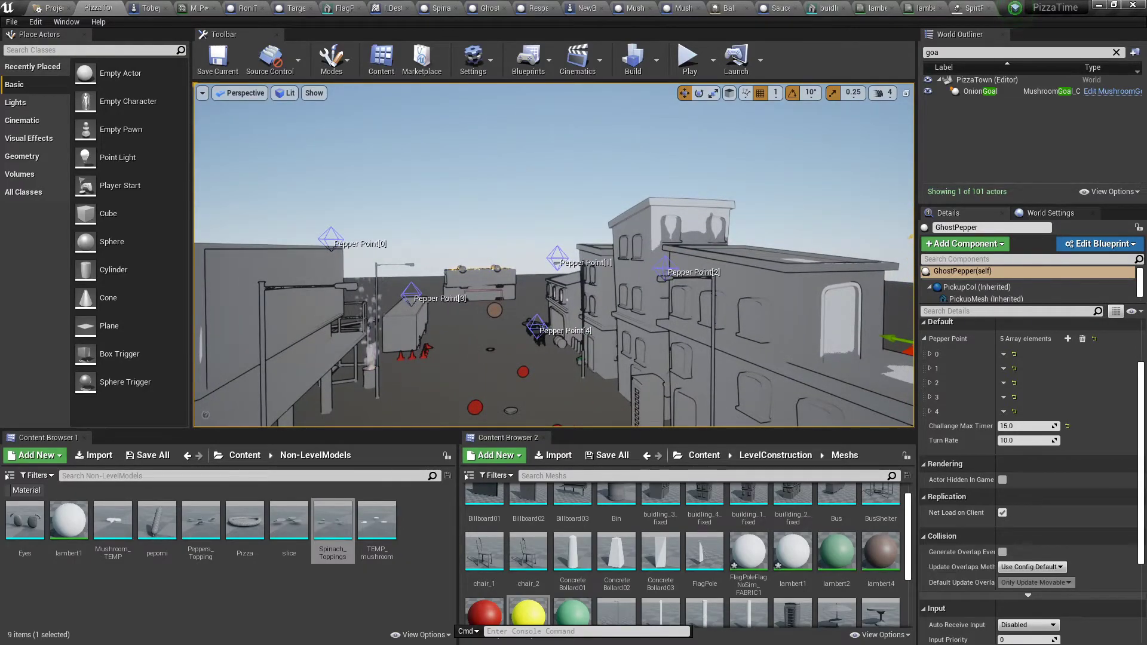
key("f")
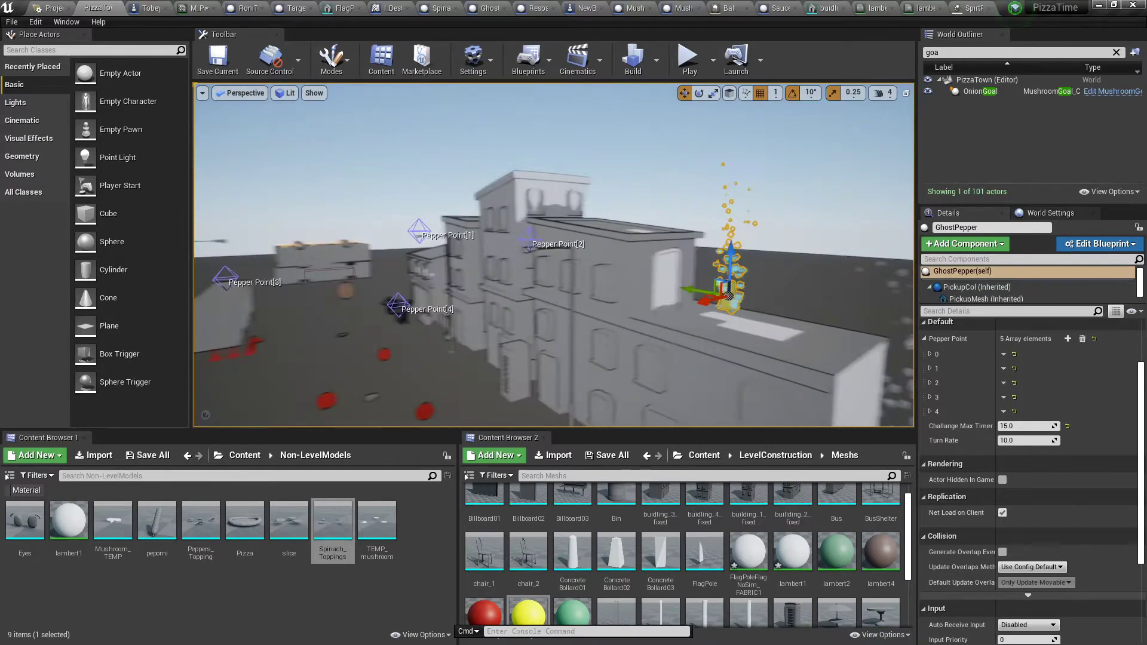
right_click_drag(525, 255, 513, 257)
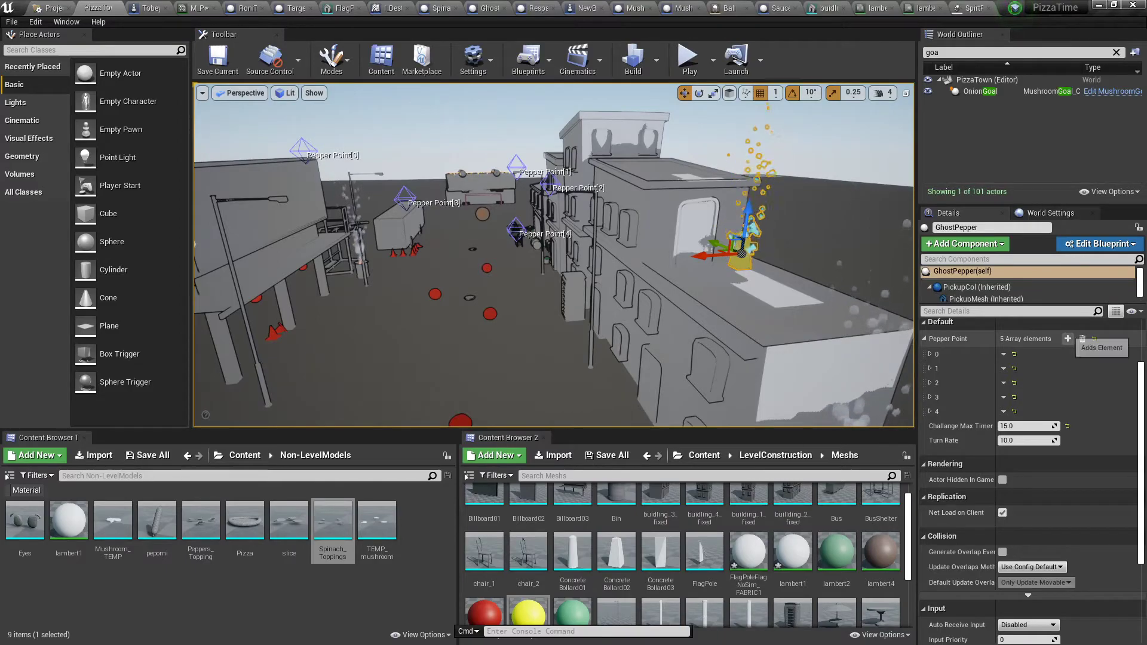
left_click(1068, 339)
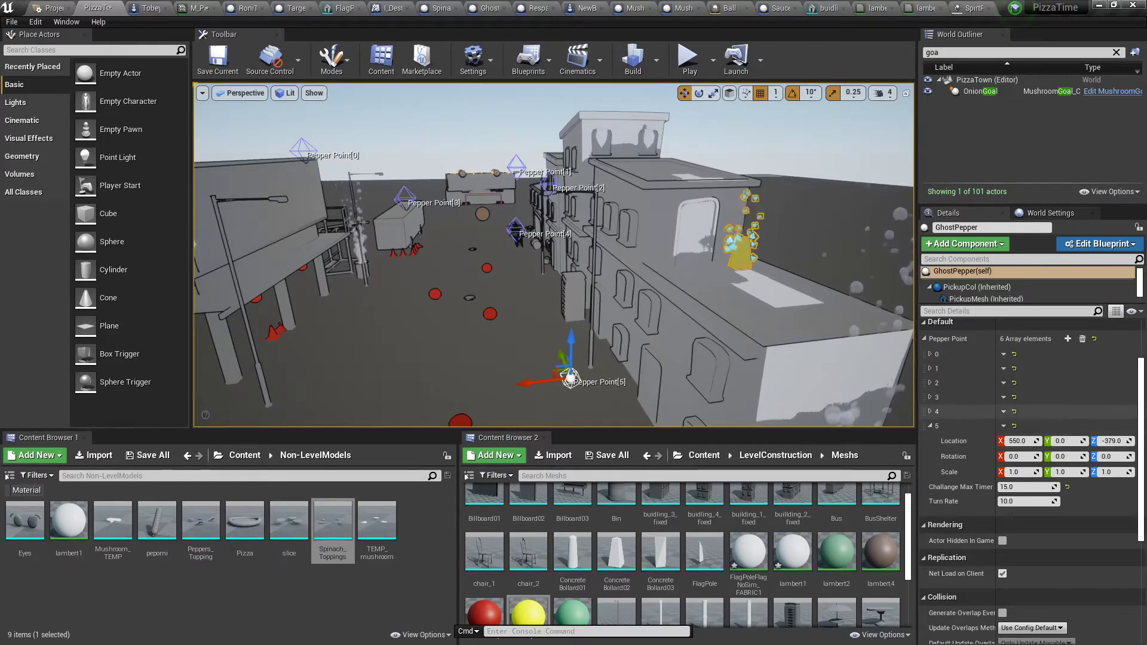
left_click(1082, 339)
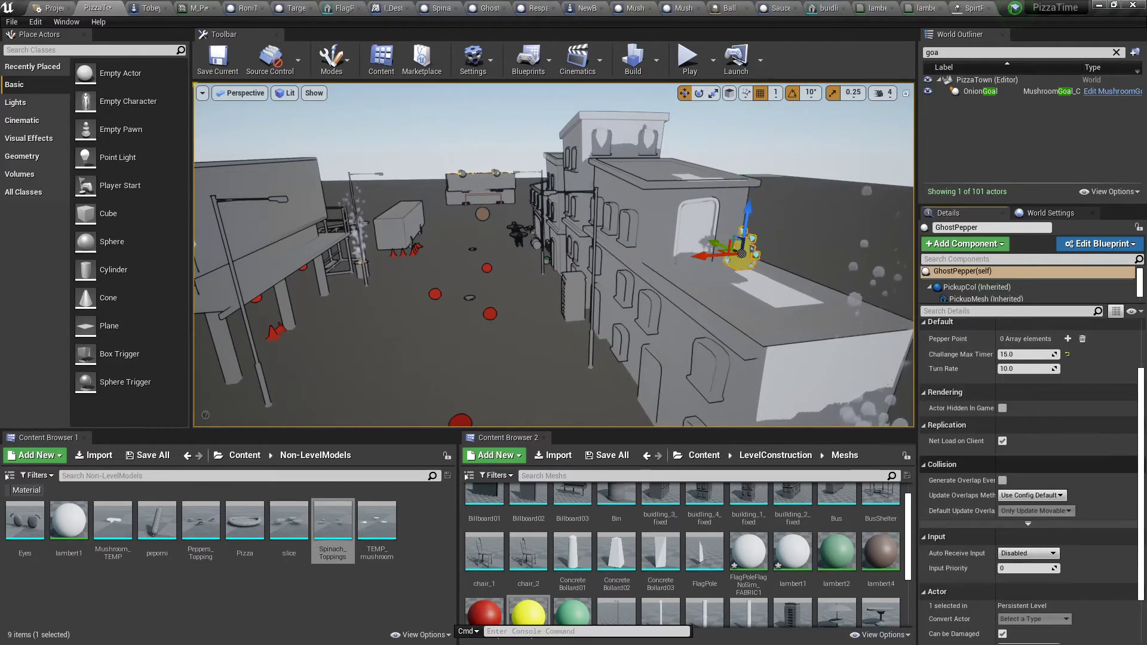
key("ctrl+z")
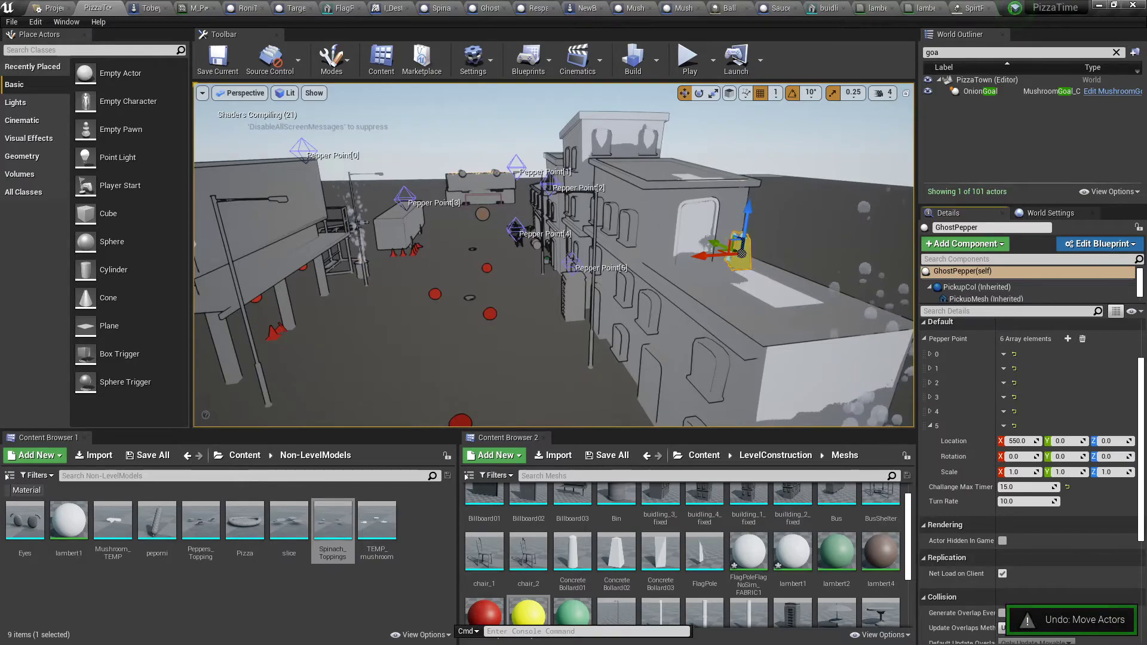
right_click_drag(554, 257, 531, 257)
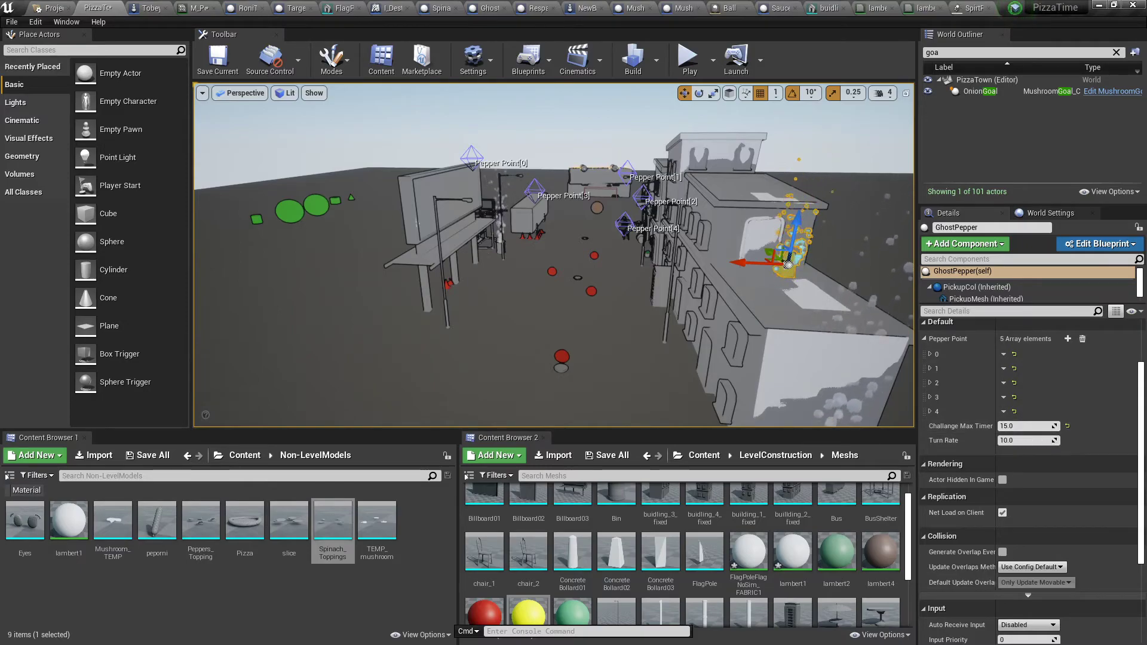
key("w")
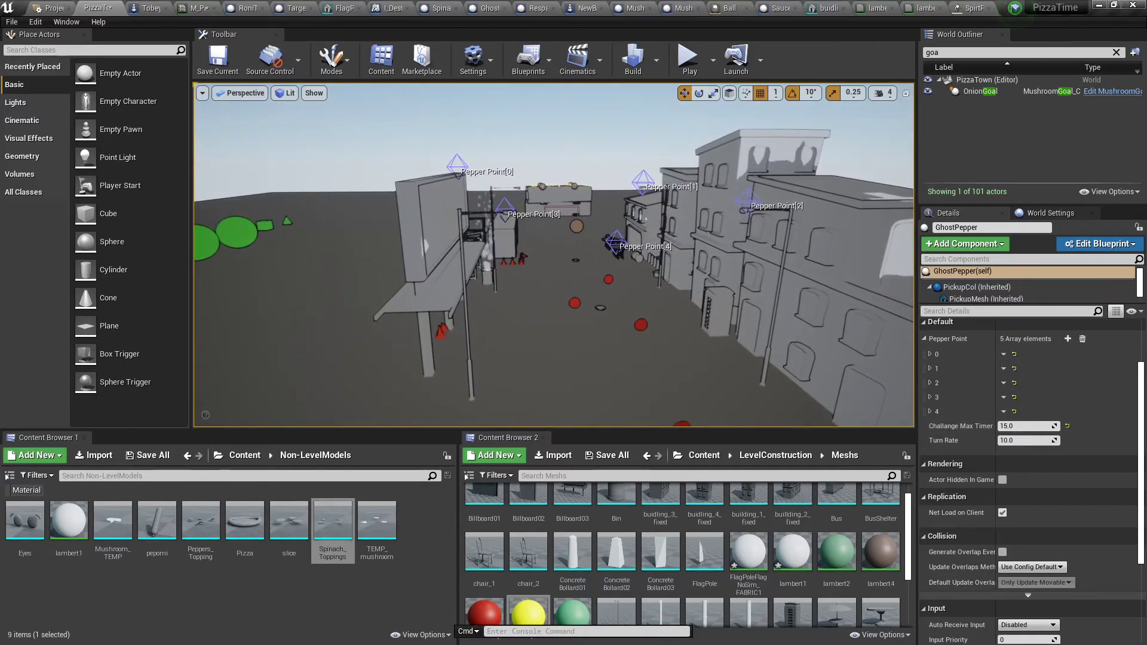
key("s")
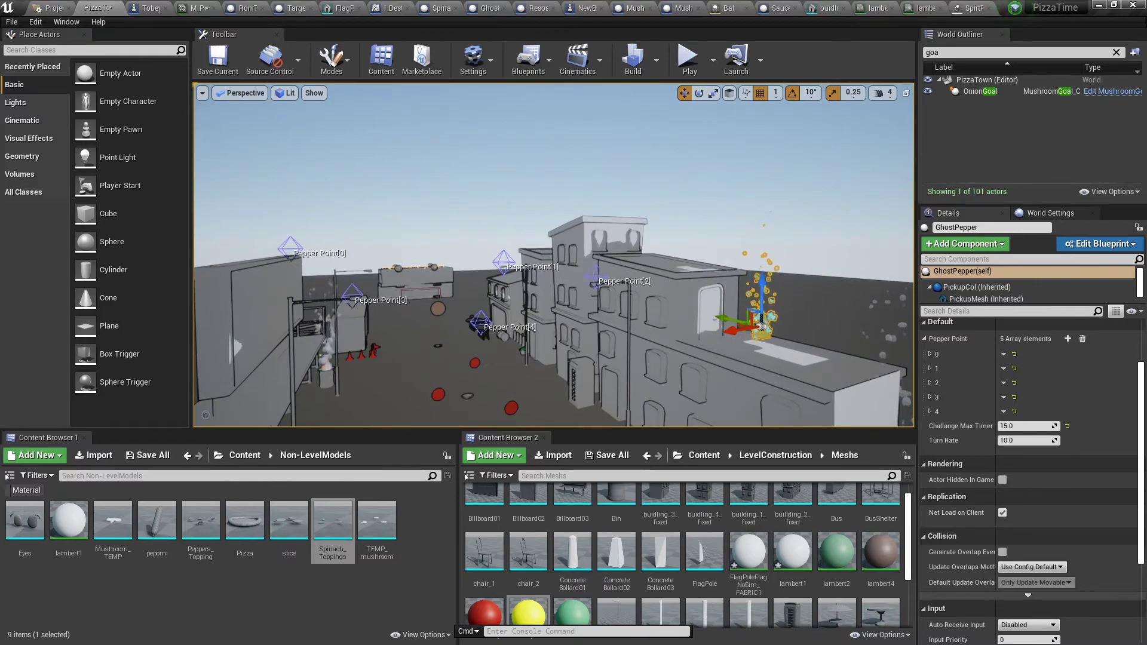
key("s")
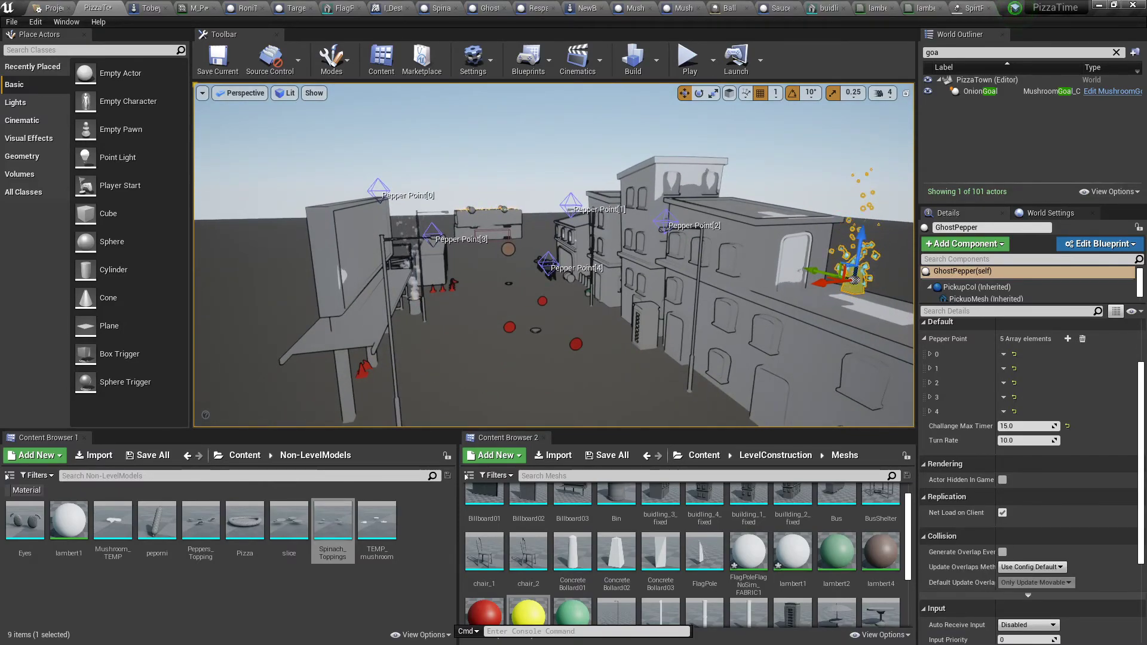
key("w")
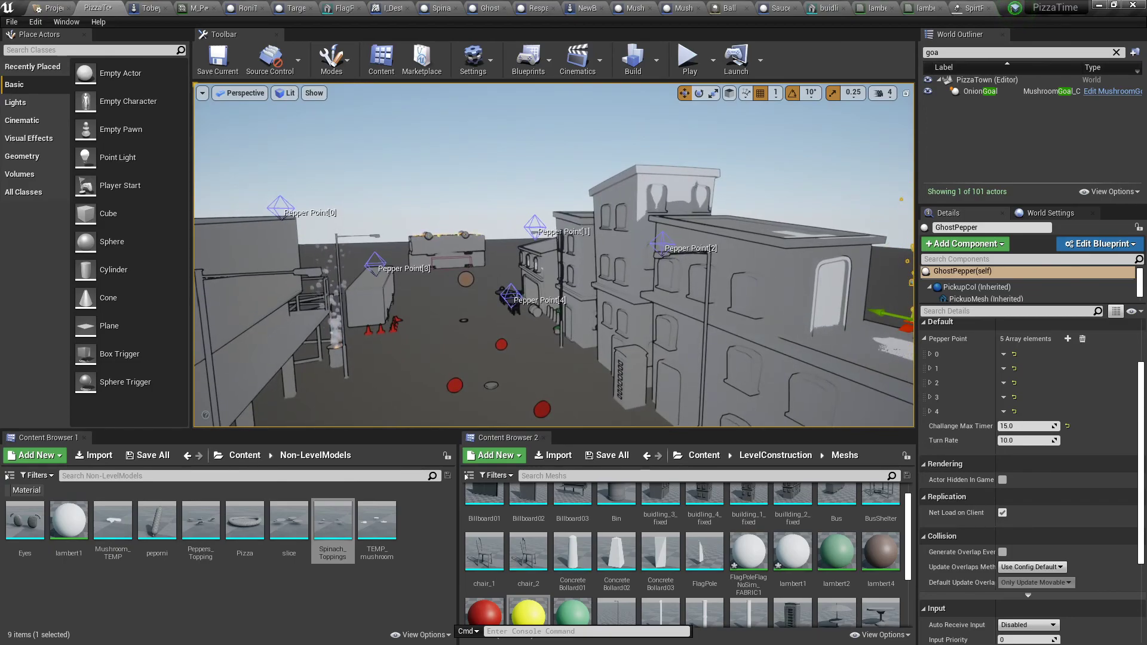